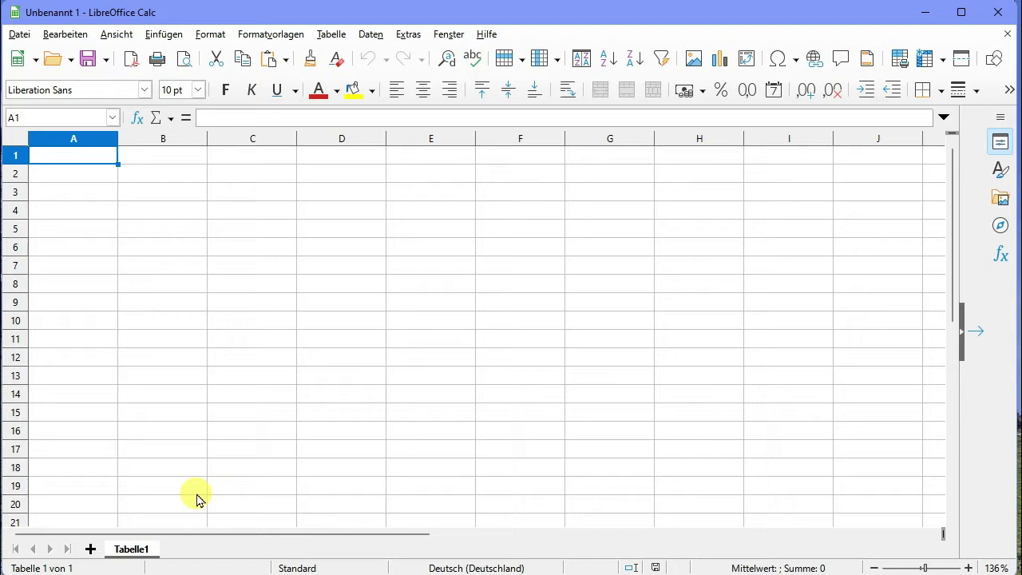
Step: Enter the title 'Abrechnung Klassenfahrt 6a' in A1 and the header 'Posten' in A3
{"action": "type", "text": "Abrechnung Klassenfahrt "}
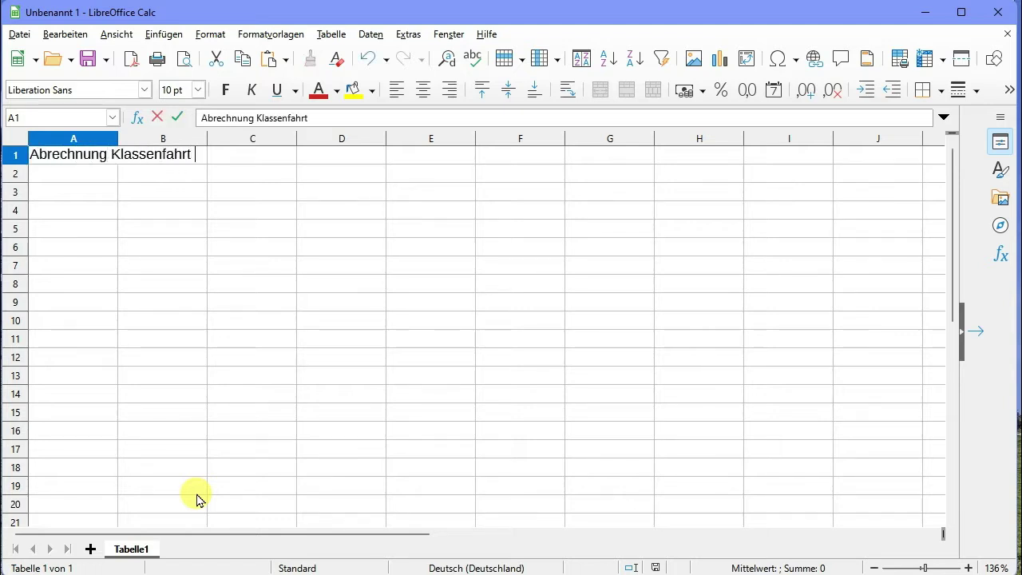
{"action": "type", "text": "6a"}
{"action": "key", "text": "Return"}
{"action": "key", "text": "Return"}
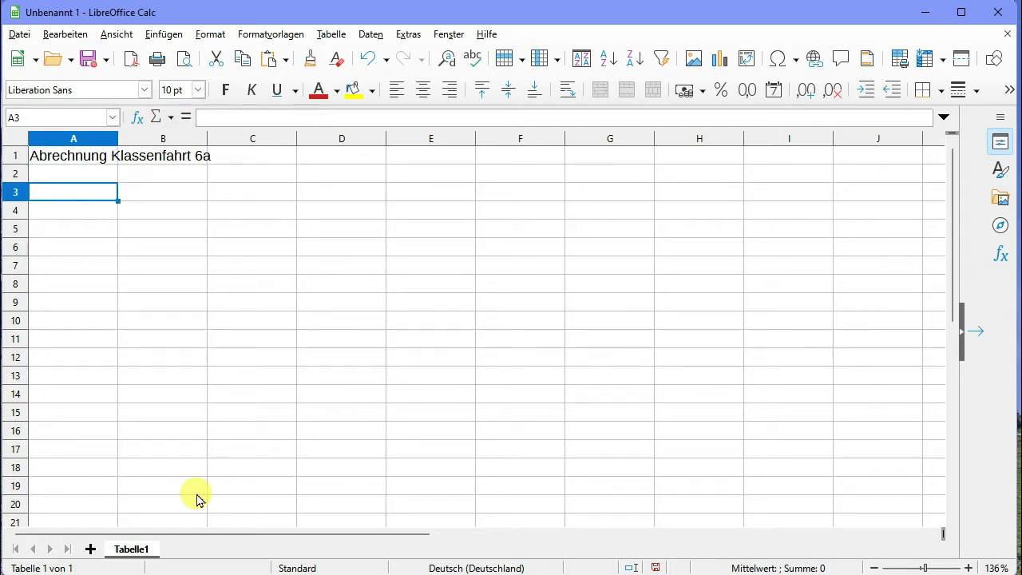
{"action": "type", "text": "Posten"}
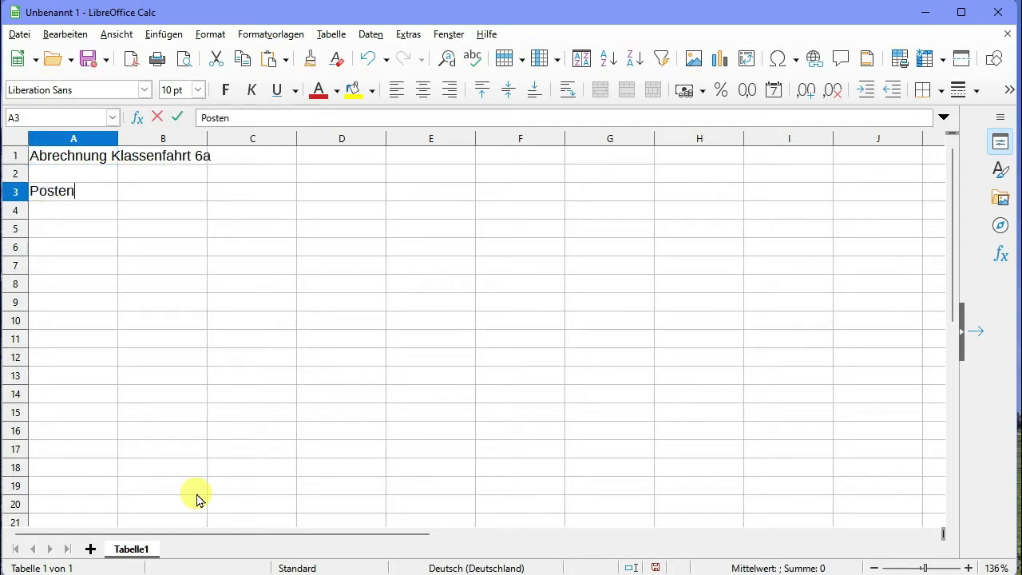
{"action": "key", "text": "Return"}
Step: Add the headers Einzelpreis, Personen and Gruppenpreis in B3 to D3
{"action": "key", "text": "Tab"}
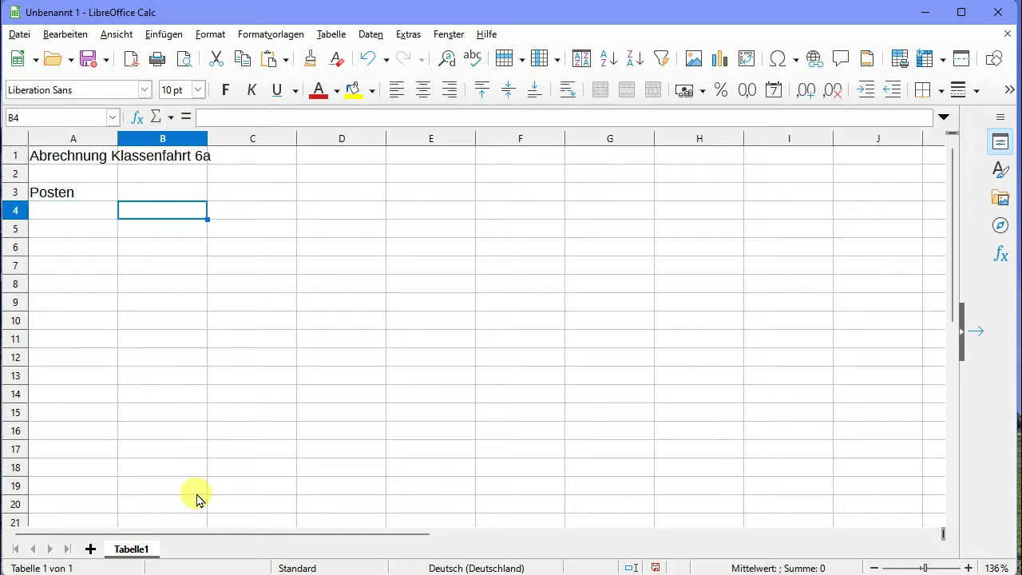
{"action": "key", "text": "Up"}
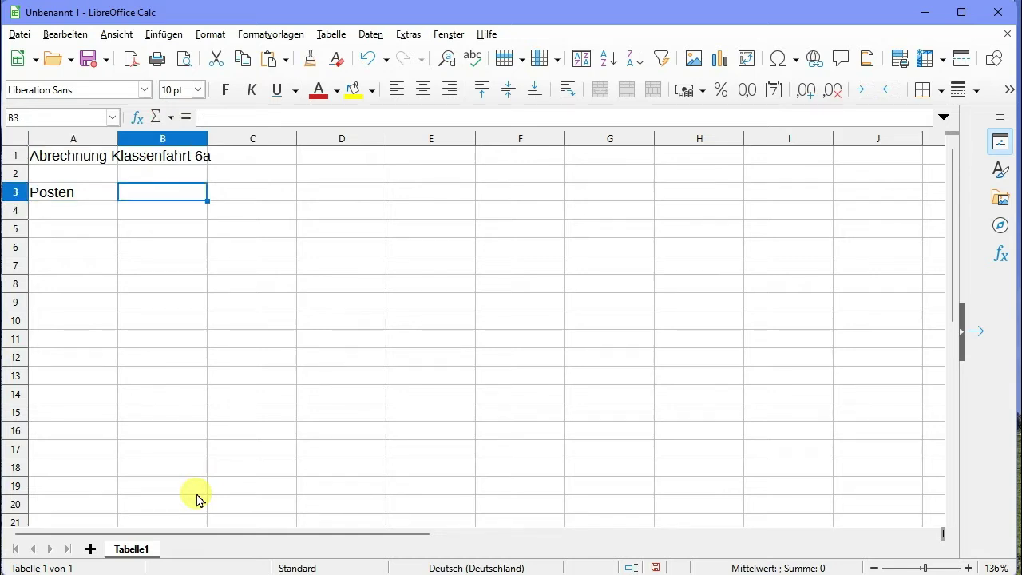
{"action": "type", "text": "Einzelpreis"}
{"action": "key", "text": "Return"}
{"action": "key", "text": "Tab"}
{"action": "key", "text": "Up"}
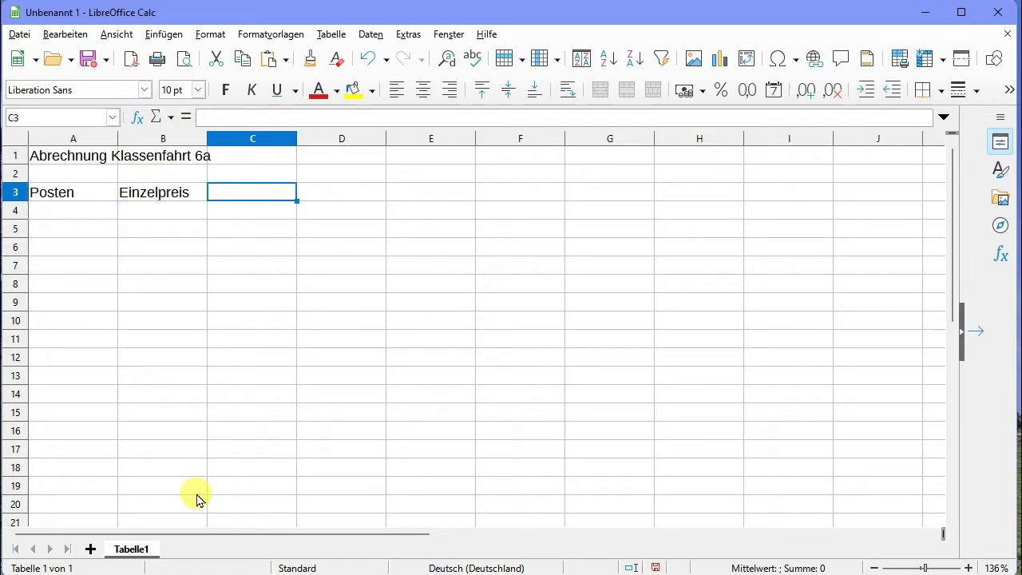
{"action": "type", "text": "Persone"}
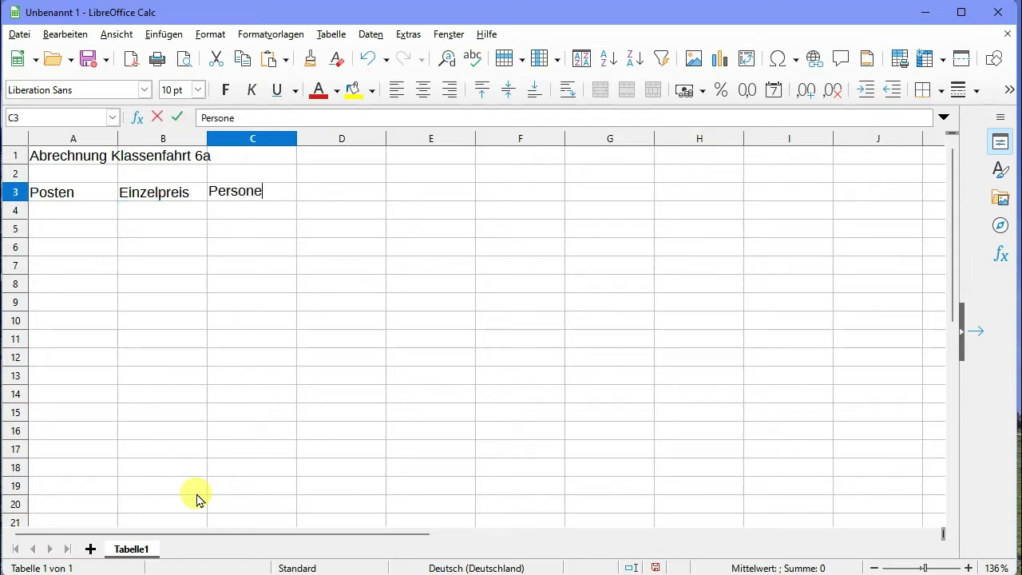
{"action": "type", "text": "n"}
{"action": "key", "text": "Return"}
{"action": "key", "text": "Tab"}
{"action": "key", "text": "Up"}
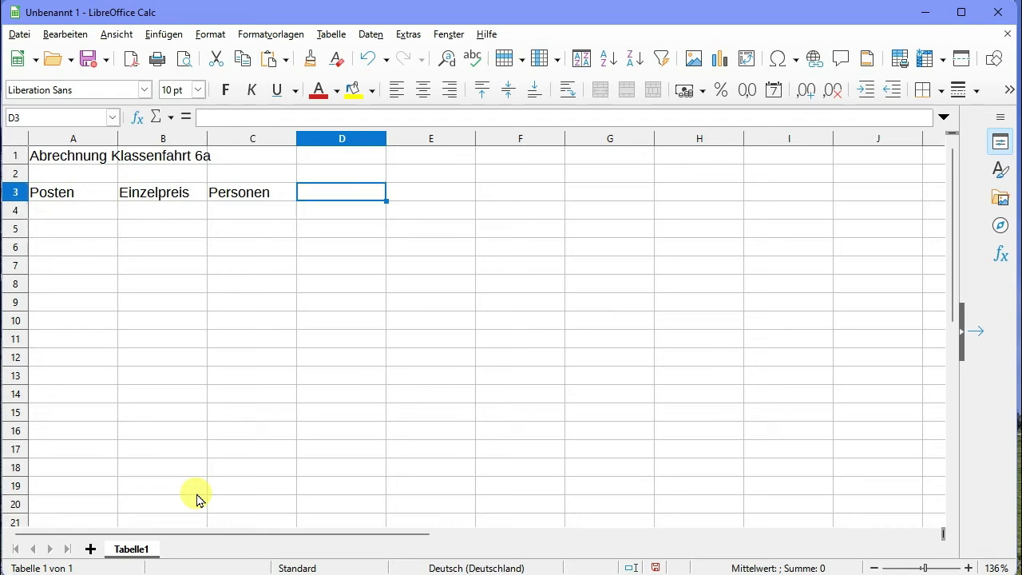
{"action": "type", "text": "Gruppenpreis"}
{"action": "key", "text": "Return"}
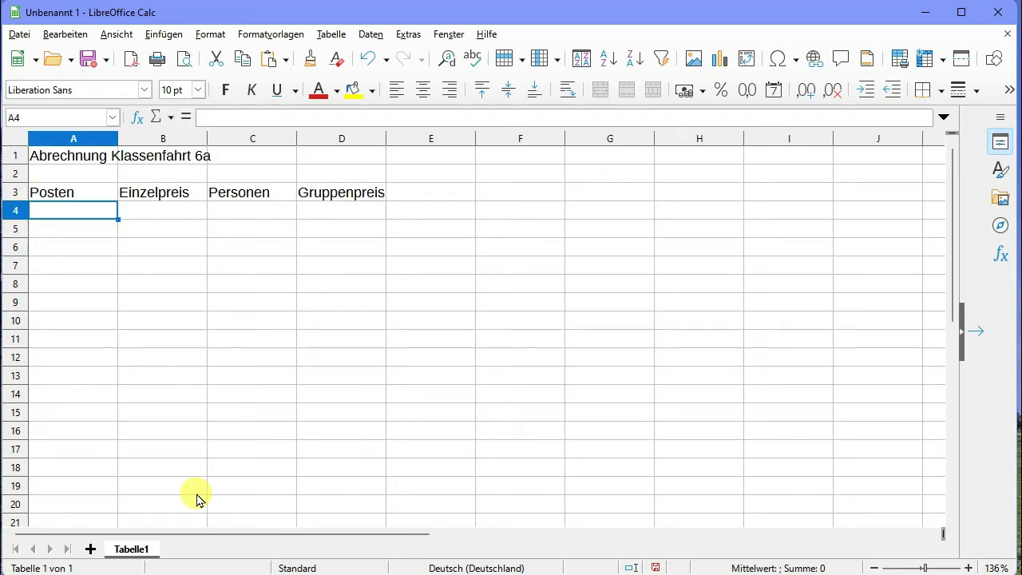
Step: Enter Herberge in A4 with a unit price of 76,50 € and 27 persons
{"action": "type", "text": "Herberge"}
{"action": "key", "text": "Return"}
{"action": "key", "text": "Right"}
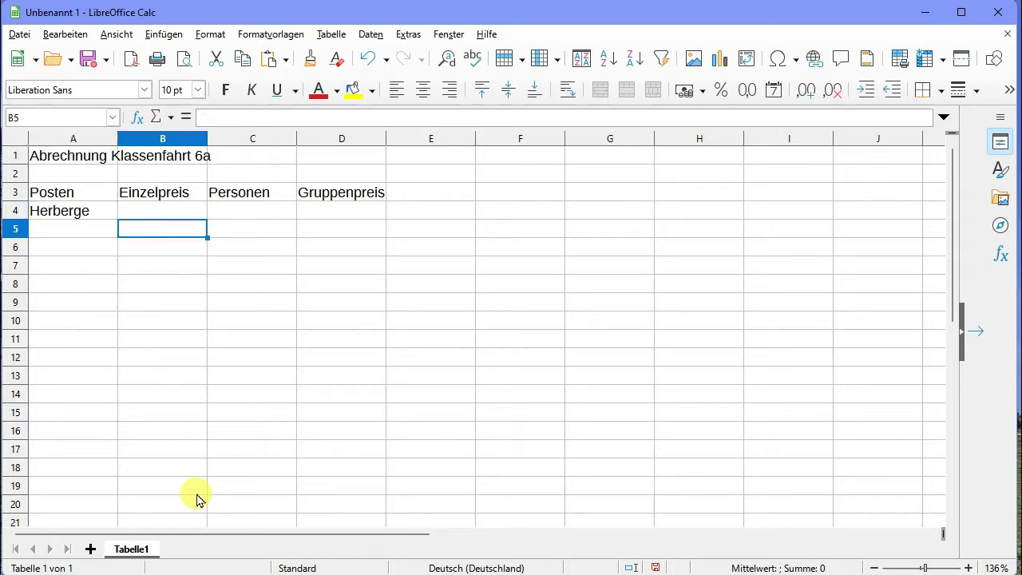
{"action": "key", "text": "Up"}
{"action": "type", "text": "76,50"}
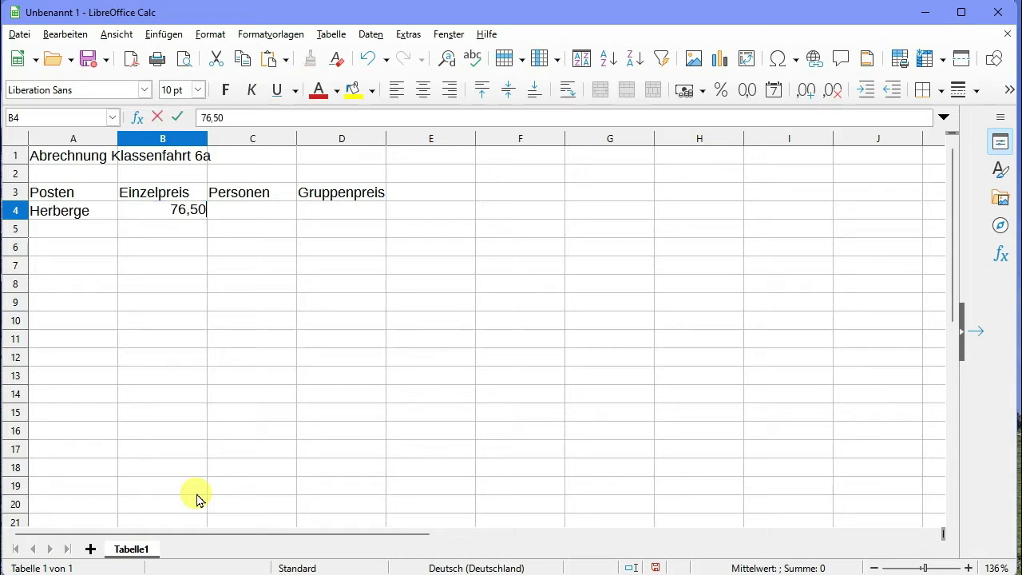
{"action": "type", "text": "€"}
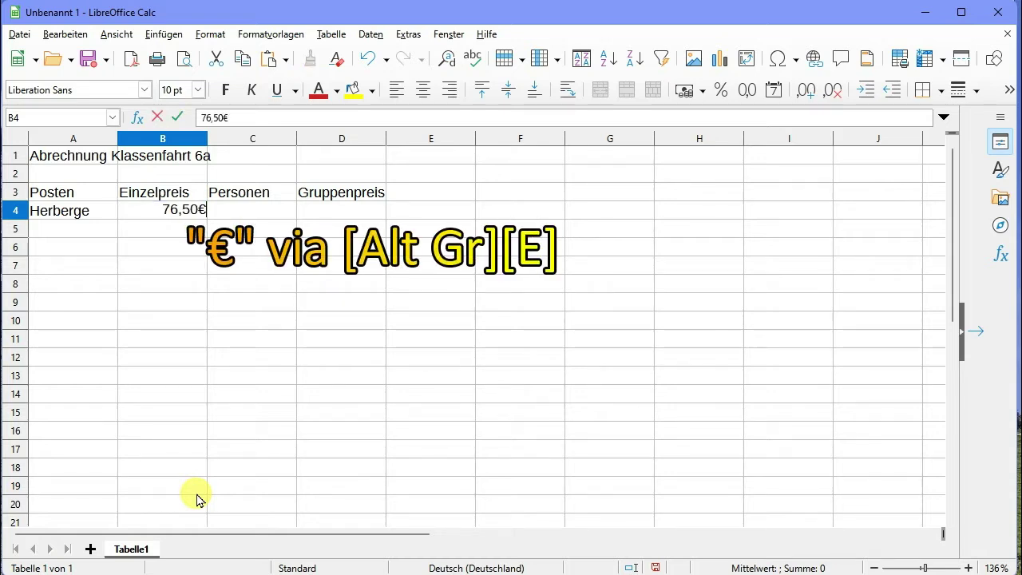
{"action": "key", "text": "Return"}
{"action": "key", "text": "Up"}
{"action": "key", "text": "Right"}
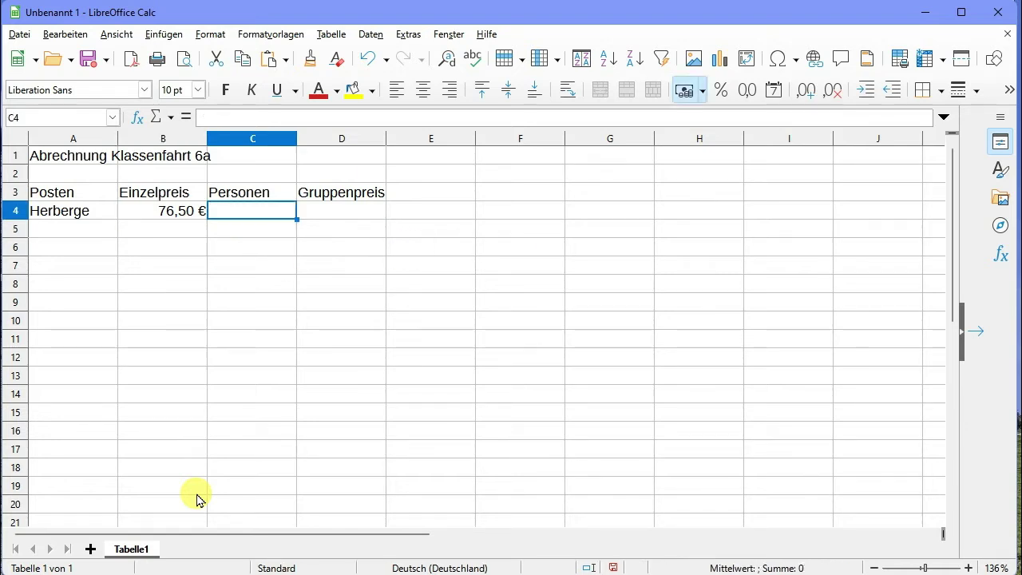
{"action": "type", "text": "27"}
{"action": "key", "text": "Return"}
Step: Calculate Herberge's group price in D4 with =B4*C4, giving 2.065,50 €
{"action": "key", "text": "Right"}
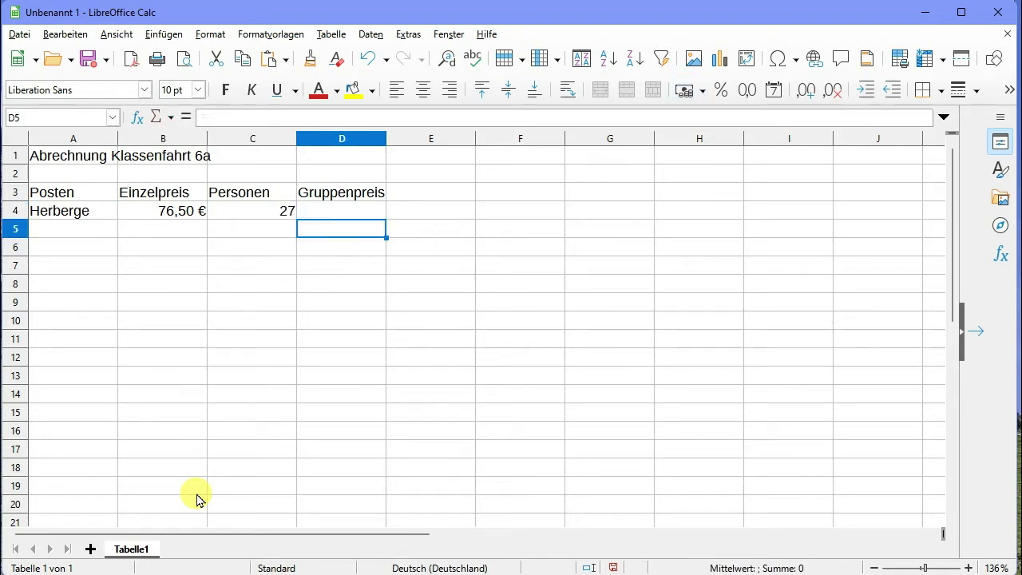
{"action": "key", "text": "Up"}
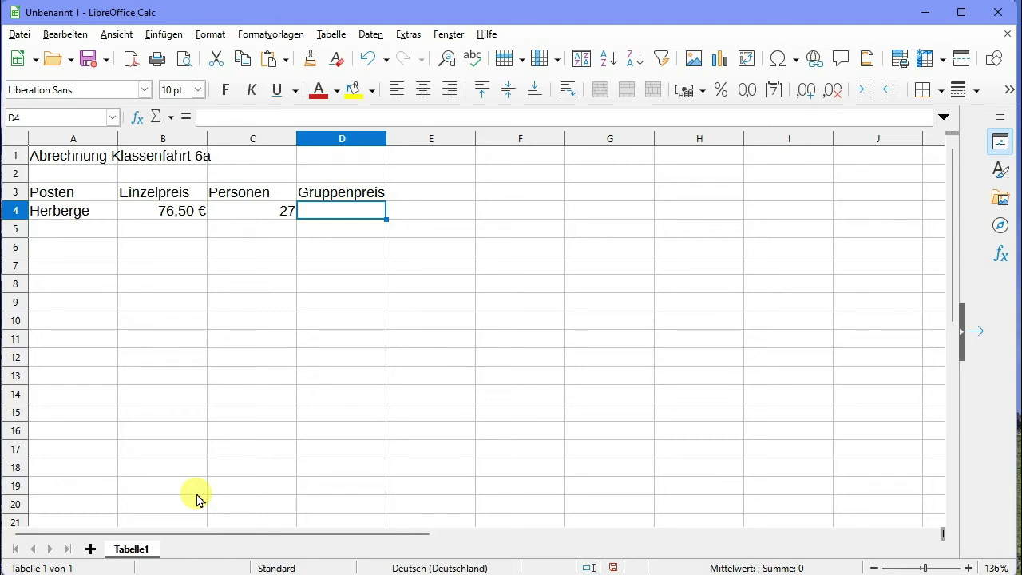
{"action": "type", "text": "="}
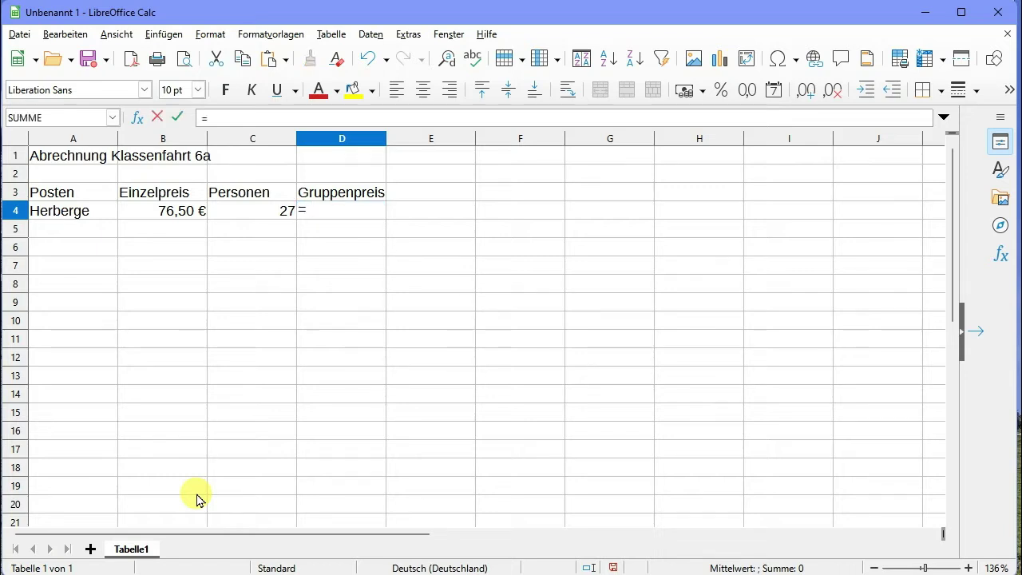
{"action": "type", "text": "b4"}
{"action": "type", "text": "*c4"}
{"action": "key", "text": "Return"}
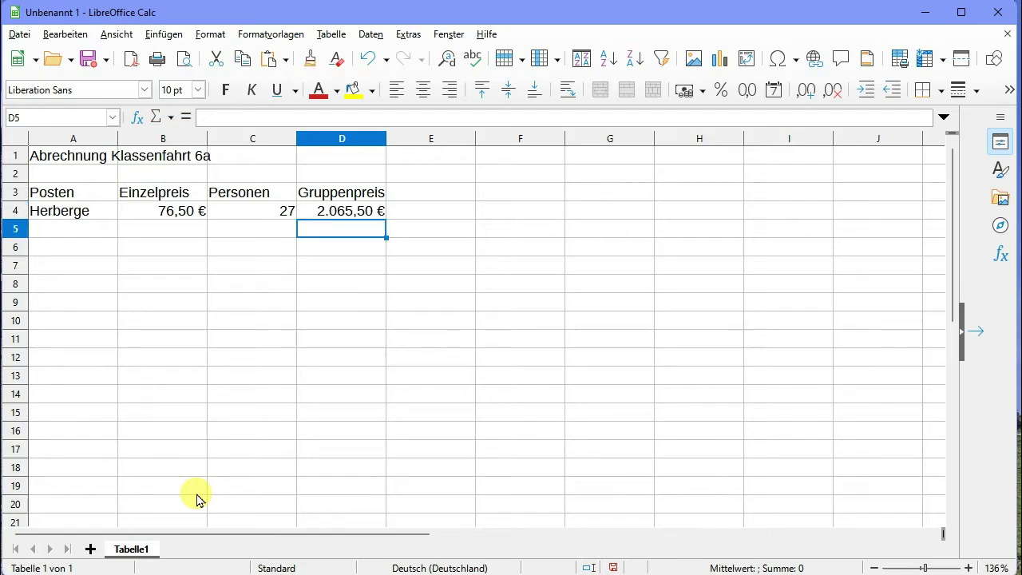
{"action": "left_click", "coordinate": [444, 455]}
Step: Add Busfahrt in A5 with a 700 € group price in D5
{"action": "scroll", "coordinate": [354, 399], "scroll_direction": "up", "scroll_amount": 1, "text": "ctrl"}
{"action": "scroll", "coordinate": [353, 399], "scroll_direction": "up", "scroll_amount": 1, "text": "ctrl"}
{"action": "scroll", "coordinate": [354, 396], "scroll_direction": "up", "scroll_amount": 2, "text": "ctrl"}
{"action": "scroll", "coordinate": [355, 398], "scroll_direction": "up", "scroll_amount": 3, "text": "ctrl"}
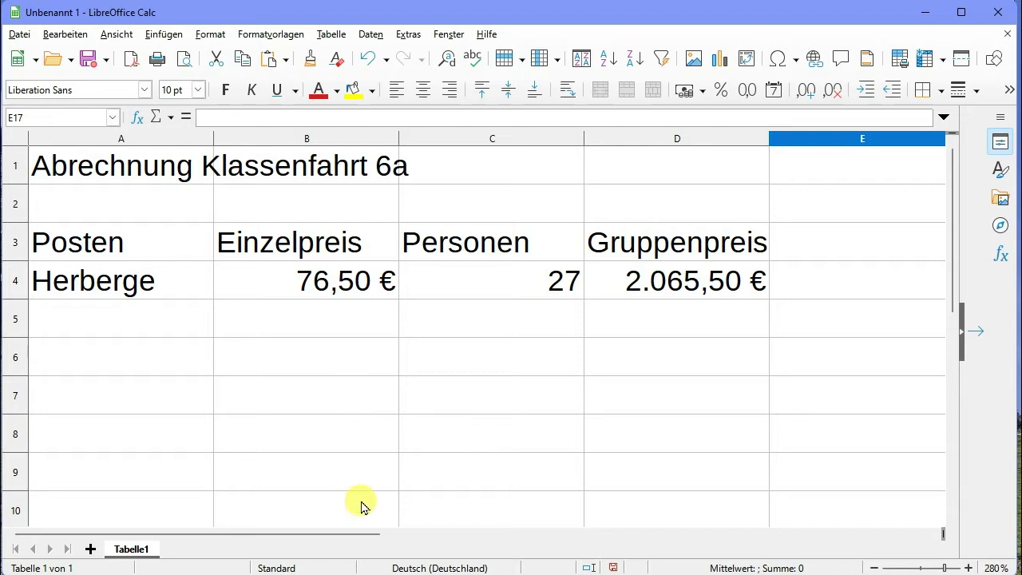
{"action": "left_click", "coordinate": [155, 322]}
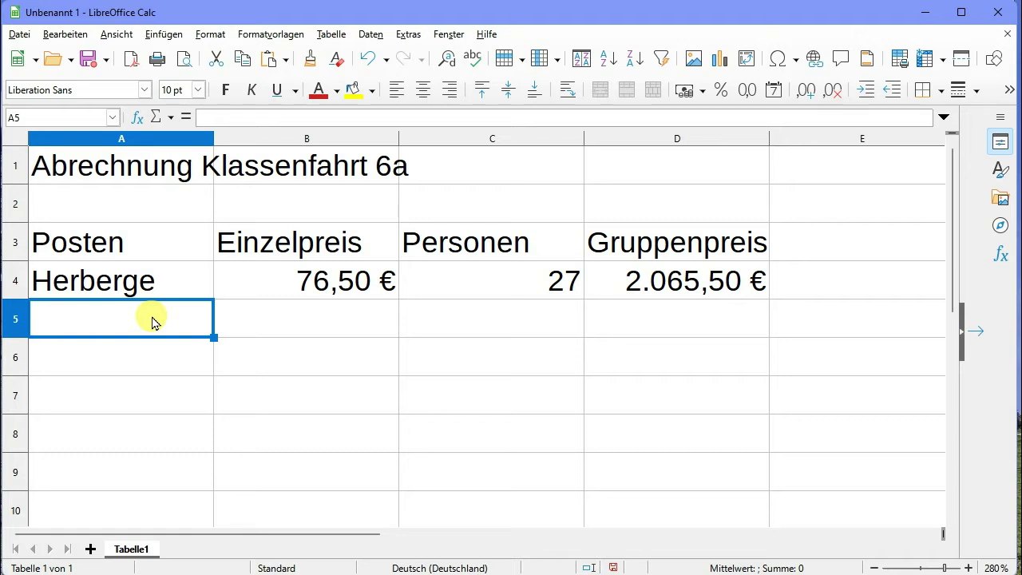
{"action": "type", "text": "Busfahrt"}
{"action": "key", "text": "Return"}
{"action": "key", "text": "Right"}
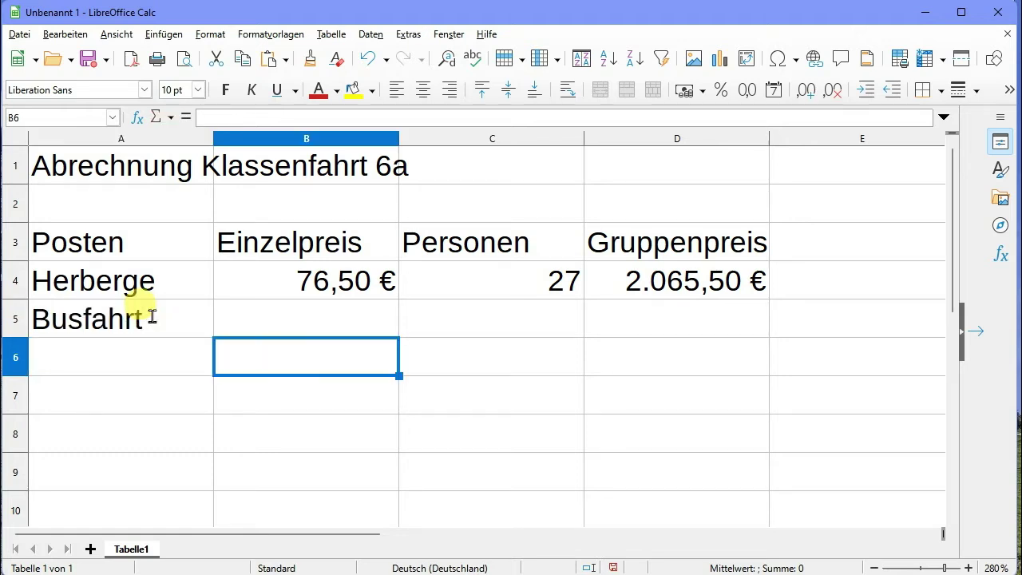
{"action": "key", "text": "Up"}
{"action": "key", "text": "Right"}
{"action": "key", "text": "Right"}
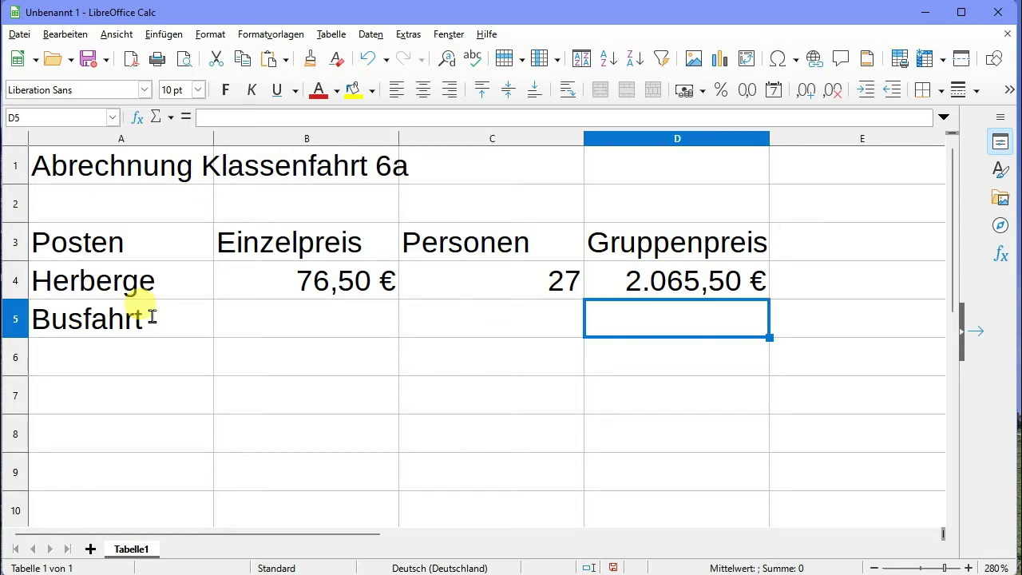
{"action": "type", "text": "700"}
{"action": "type", "text": "€"}
{"action": "key", "text": "Return"}
Step: Add Zoobesuch in A6 at 16,50 € for 27 persons
{"action": "key", "text": "Left"}
{"action": "key", "text": "Left"}
{"action": "key", "text": "Left"}
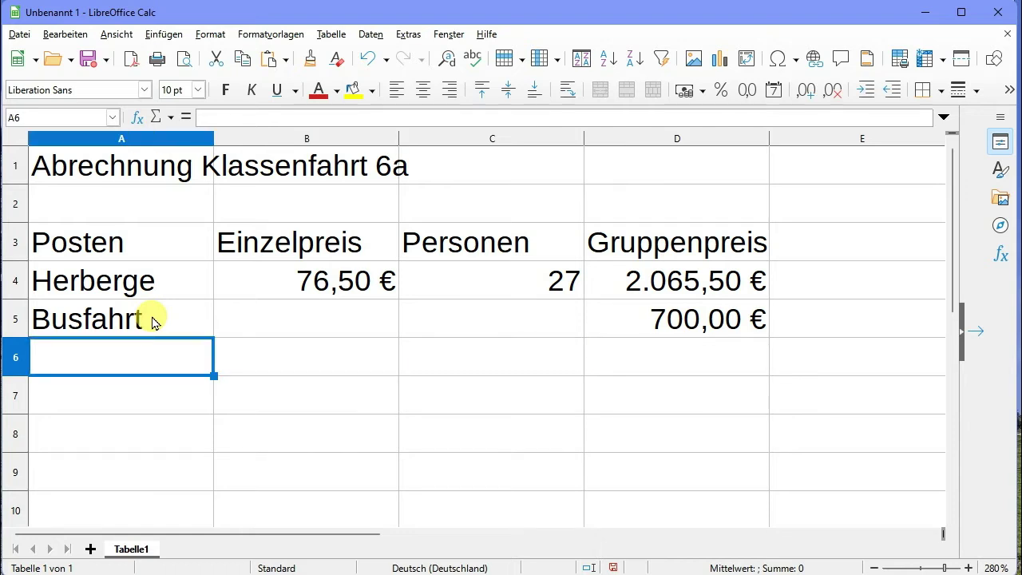
{"action": "type", "text": "Zoobesuch"}
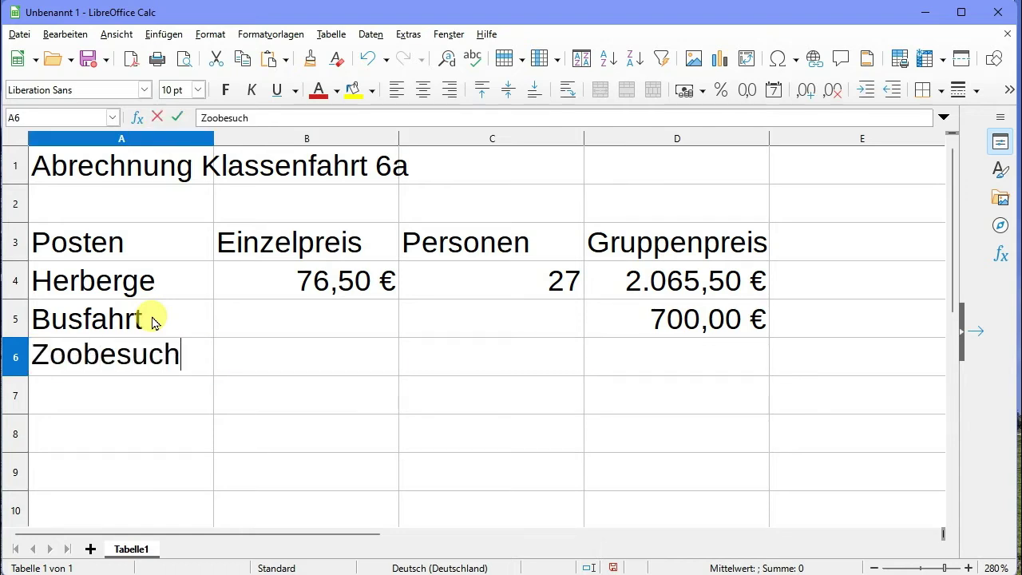
{"action": "key", "text": "Return"}
{"action": "key", "text": "Up"}
{"action": "key", "text": "Right"}
{"action": "type", "text": "16,50e"}
{"action": "key", "text": "BackSpace"}
{"action": "type", "text": "€"}
{"action": "key", "text": "Return"}
{"action": "key", "text": "Up"}
{"action": "key", "text": "Right"}
{"action": "type", "text": "27"}
{"action": "key", "text": "Return"}
Step: Type the group price formula =B6*C6 into D6
{"action": "key", "text": "Right"}
{"action": "key", "text": "Up"}
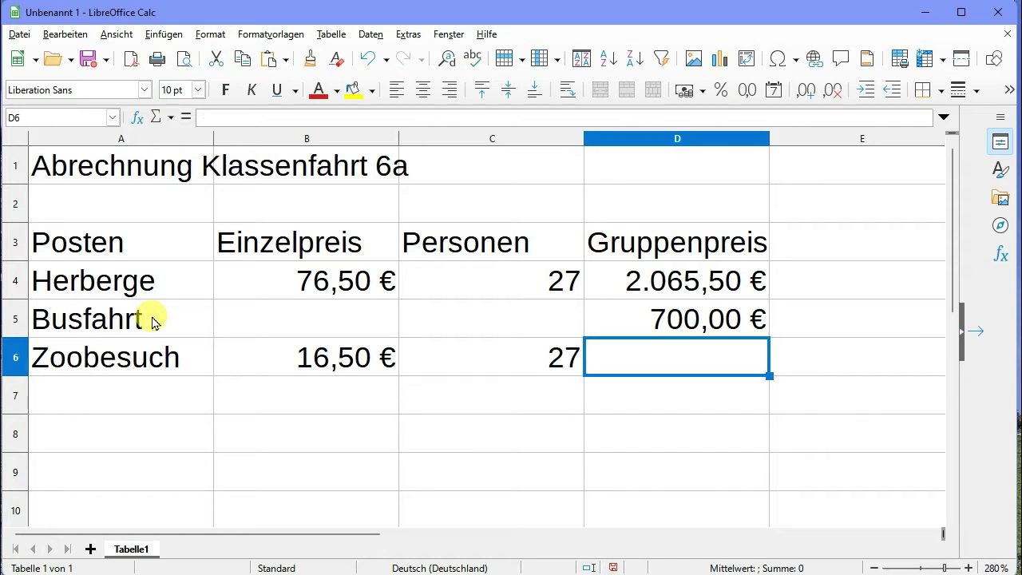
{"action": "type", "text": "="}
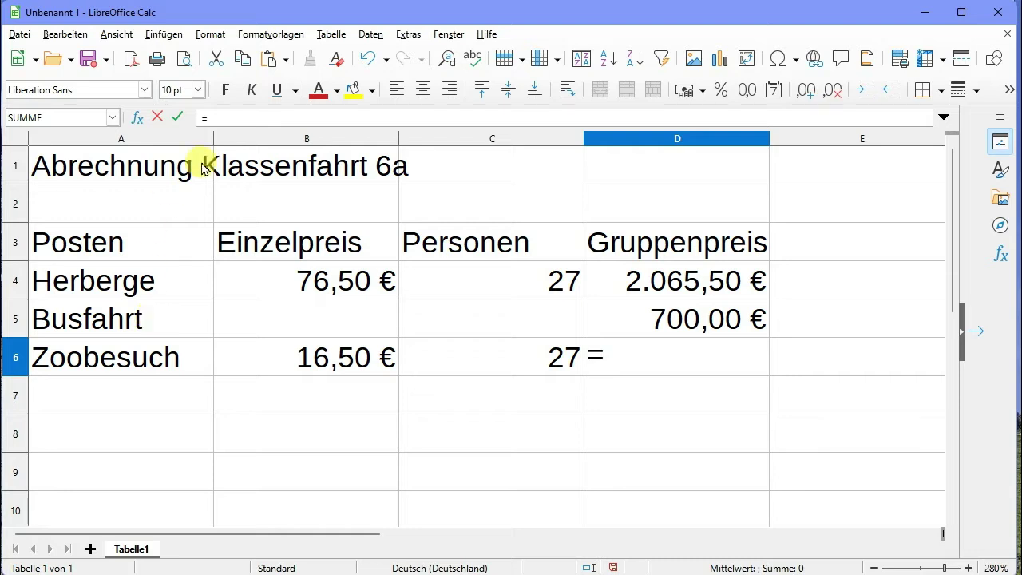
{"action": "type", "text": " b6"}
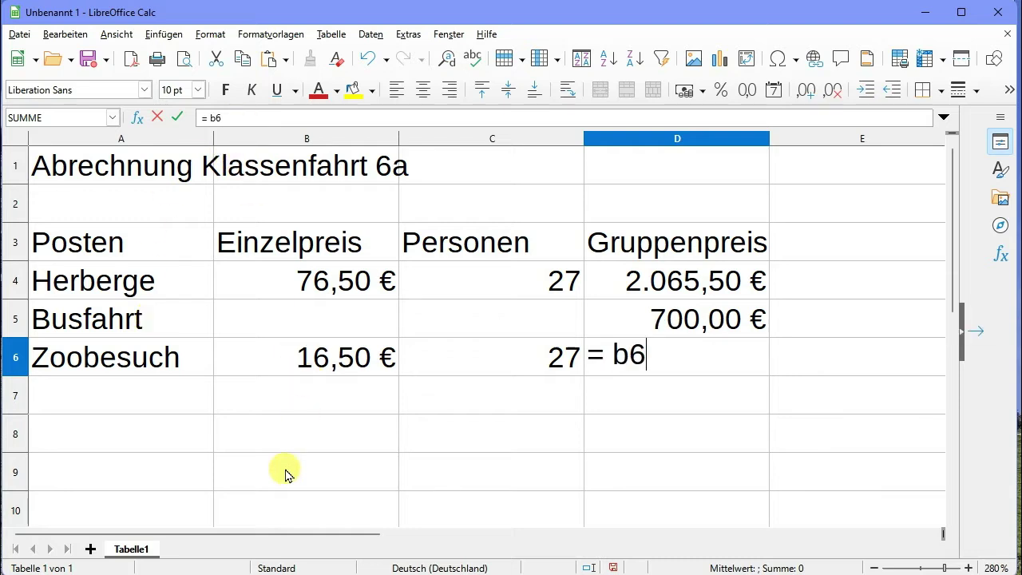
{"action": "type", "text": " * "}
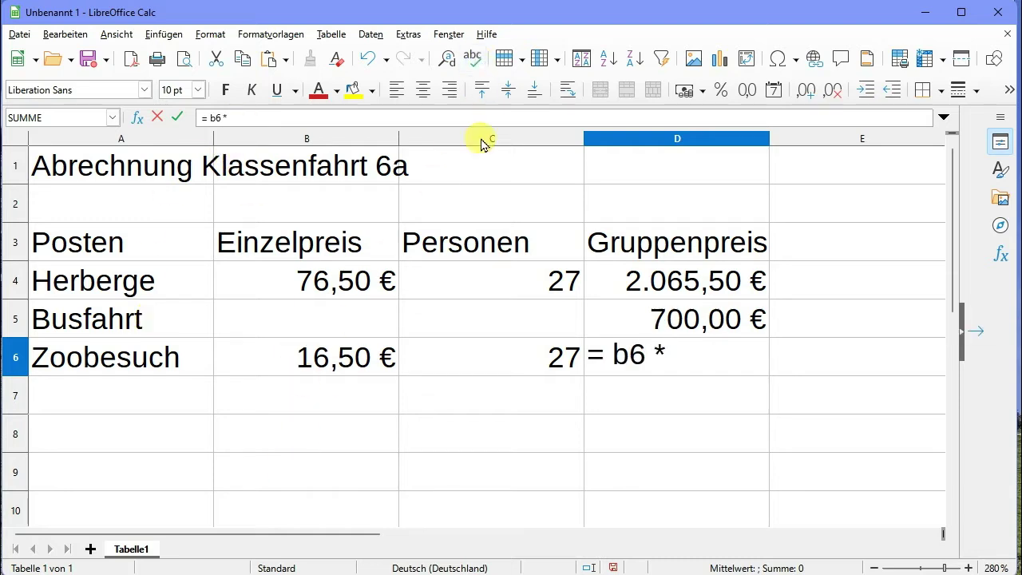
{"action": "type", "text": "c"}
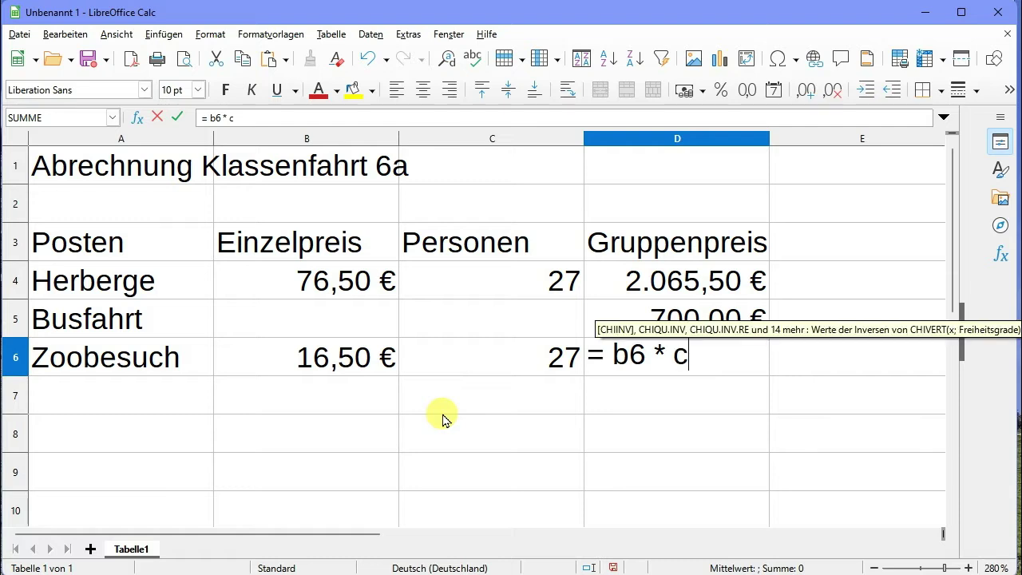
{"action": "type", "text": "6"}
Step: Confirm =B6*C6 in D6 giving 445,50 € and double-check the formula
{"action": "key", "text": "Return"}
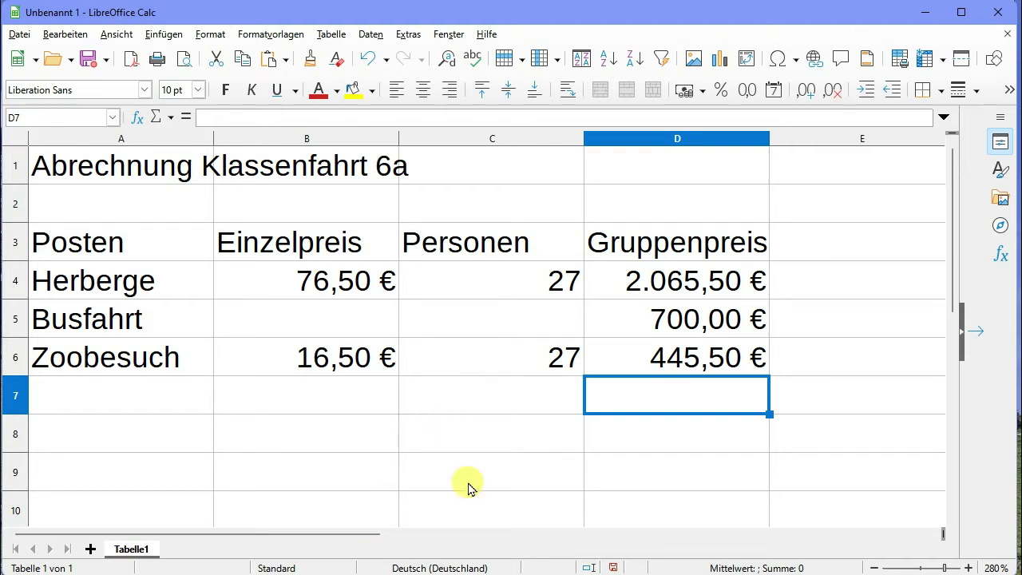
{"action": "key", "text": "Up"}
{"action": "key", "text": "Down"}
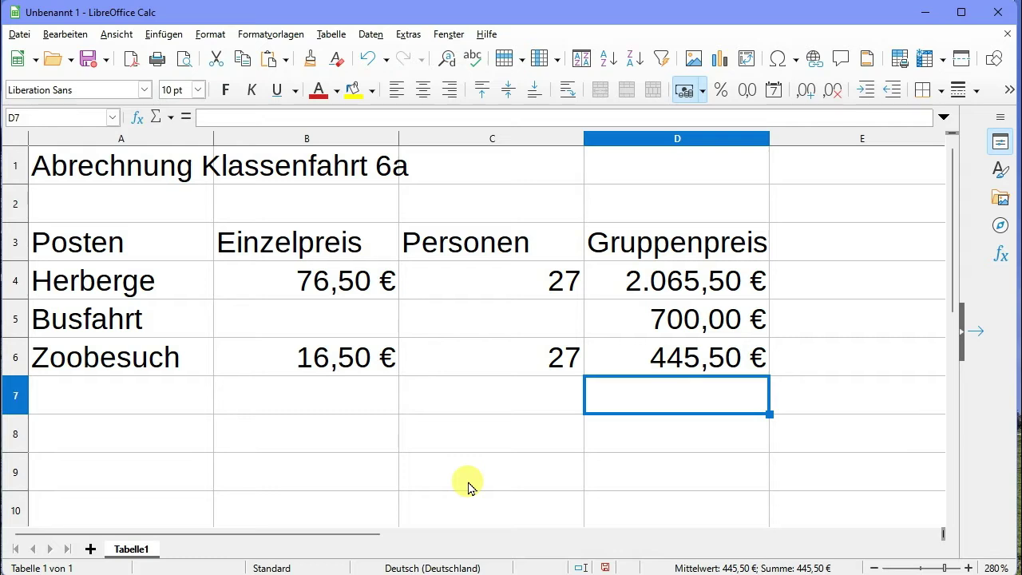
{"action": "key", "text": "Up"}
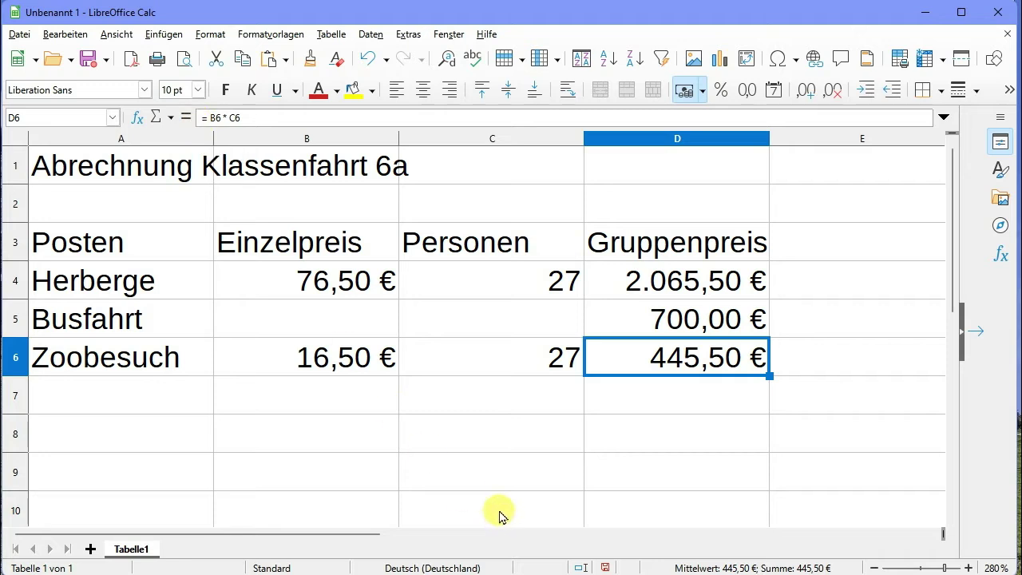
{"action": "key", "text": "Down"}
{"action": "key", "text": "Left"}
{"action": "key", "text": "Left"}
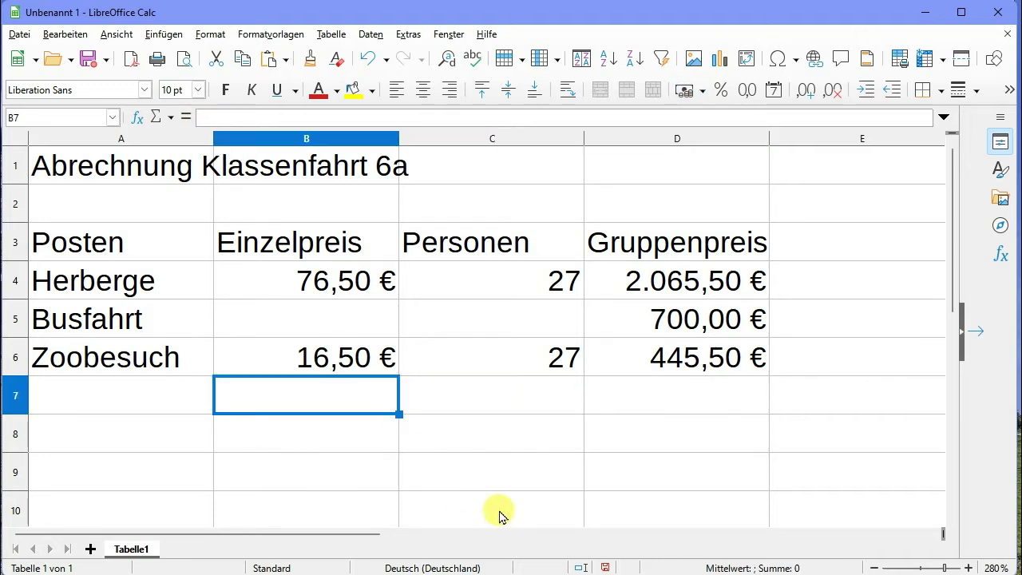
Step: Add Stadtführung in A7 with a 150 € group price in D7
{"action": "key", "text": "Left"}
{"action": "type", "text": "Stadt"}
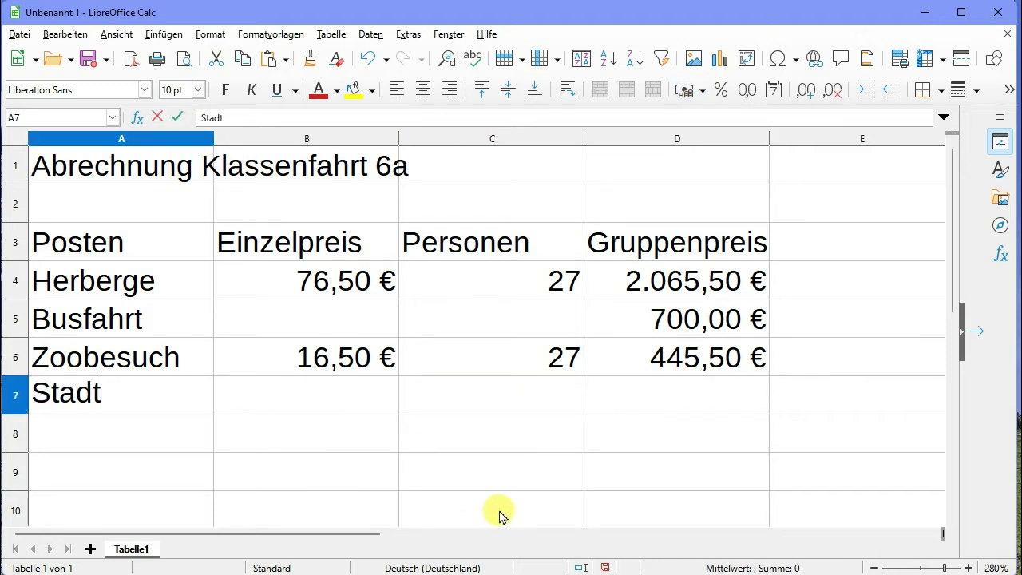
{"action": "type", "text": "führung"}
{"action": "key", "text": "Return"}
{"action": "key", "text": "Right"}
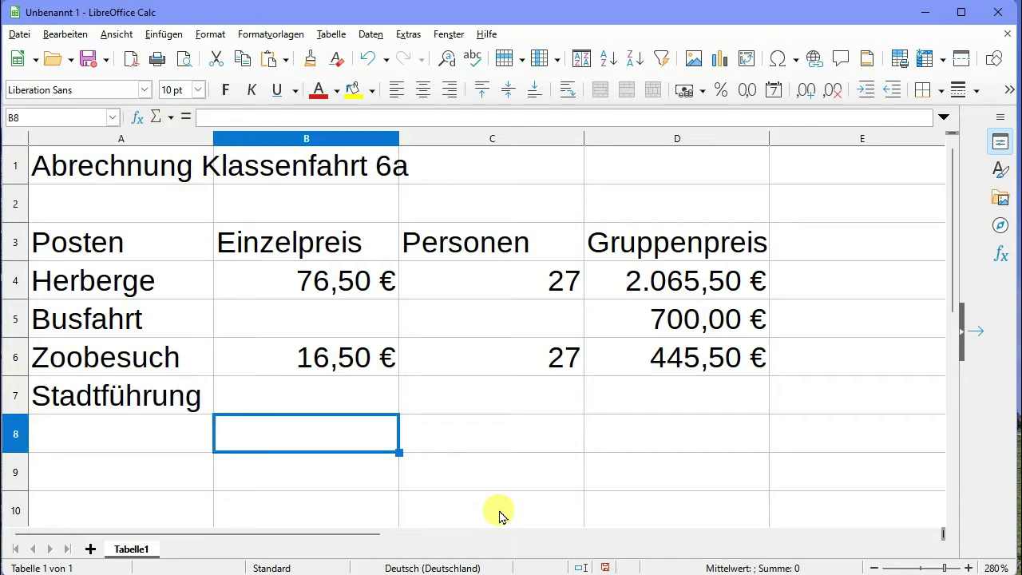
{"action": "key", "text": "Up"}
{"action": "key", "text": "Right"}
{"action": "key", "text": "Right"}
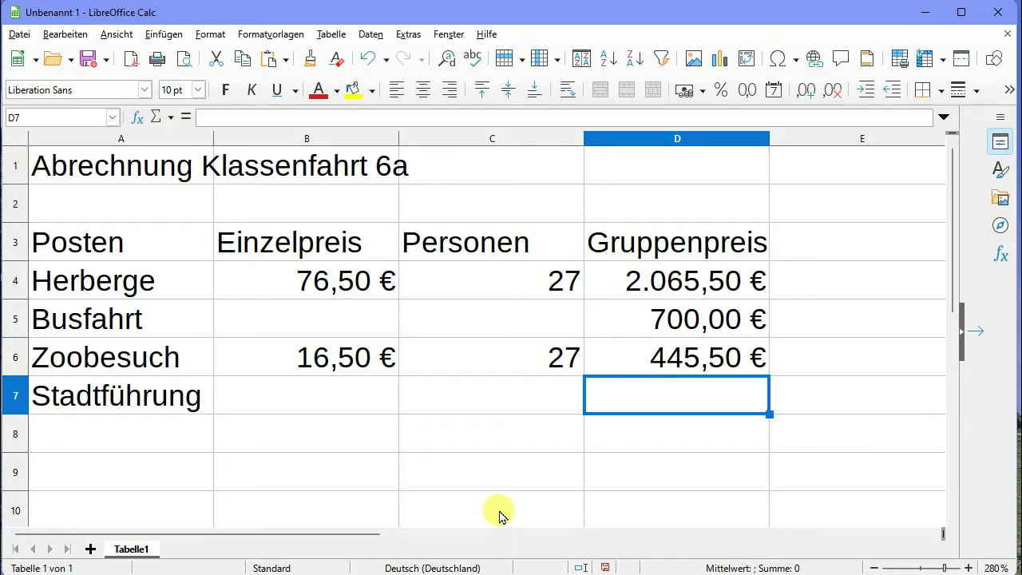
{"action": "type", "text": "150"}
{"action": "key", "text": "Return"}
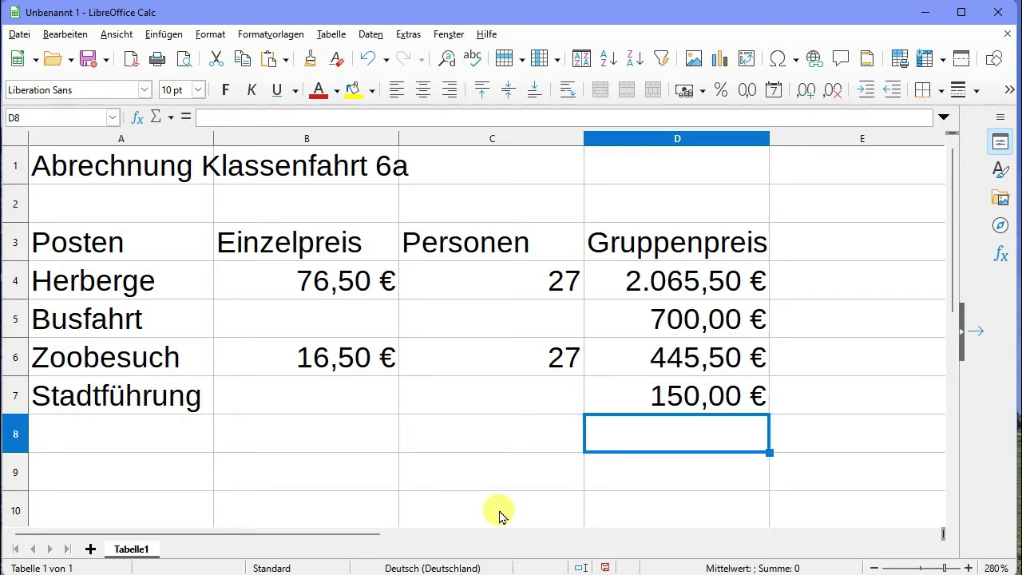
Step: Label row 8 'Summe' in A8 and move to D8 for the total
{"action": "key", "text": "Left"}
{"action": "key", "text": "Left"}
{"action": "key", "text": "Left"}
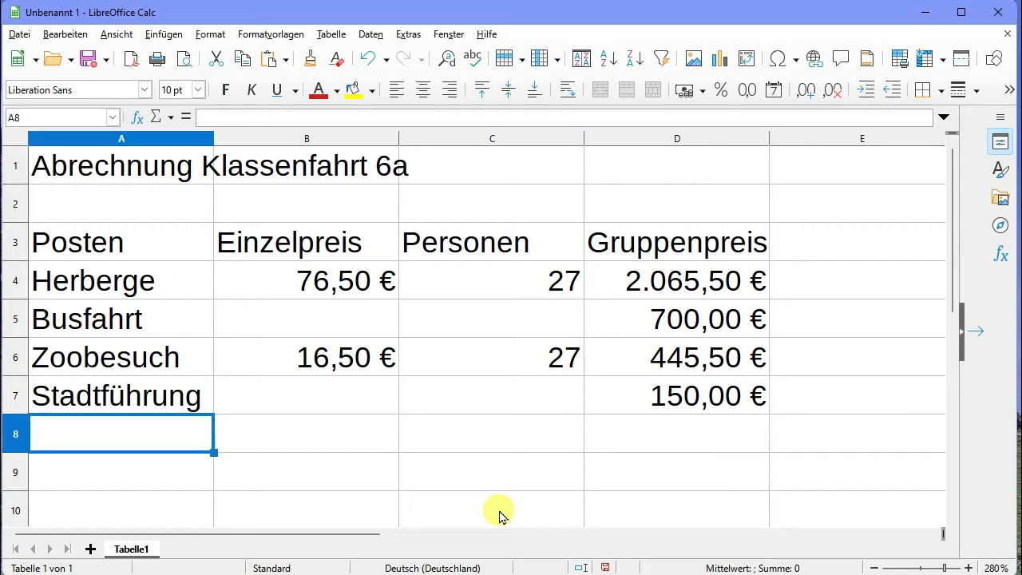
{"action": "type", "text": "Summe"}
{"action": "key", "text": "Return"}
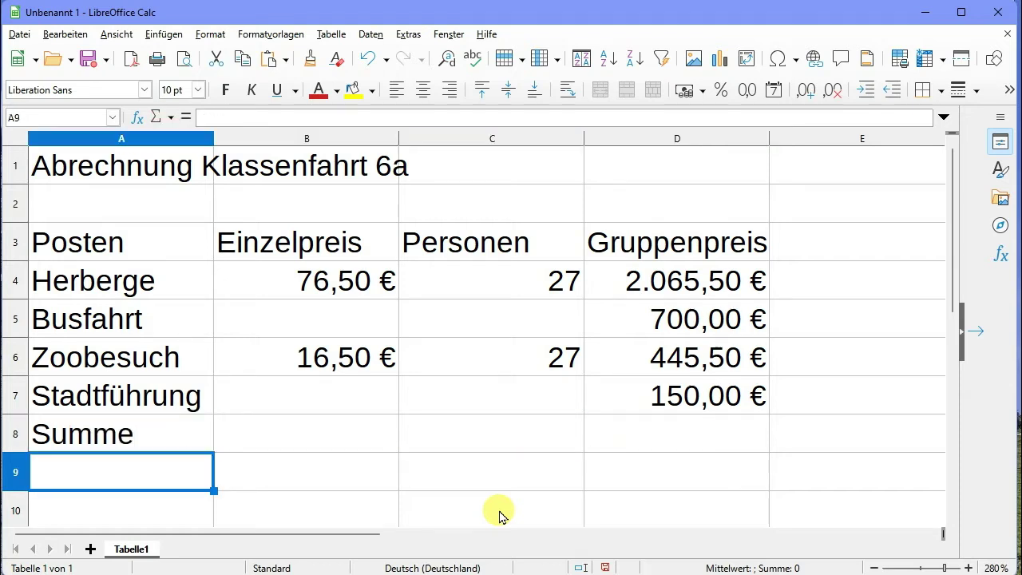
{"action": "key", "text": "Right"}
{"action": "key", "text": "Right"}
{"action": "key", "text": "Right"}
{"action": "key", "text": "Up"}
{"action": "key", "text": "Up"}
{"action": "key", "text": "Up"}
{"action": "key", "text": "Up"}
{"action": "key", "text": "Up"}
{"action": "key", "text": "Down"}
{"action": "key", "text": "Down"}
{"action": "key", "text": "Down"}
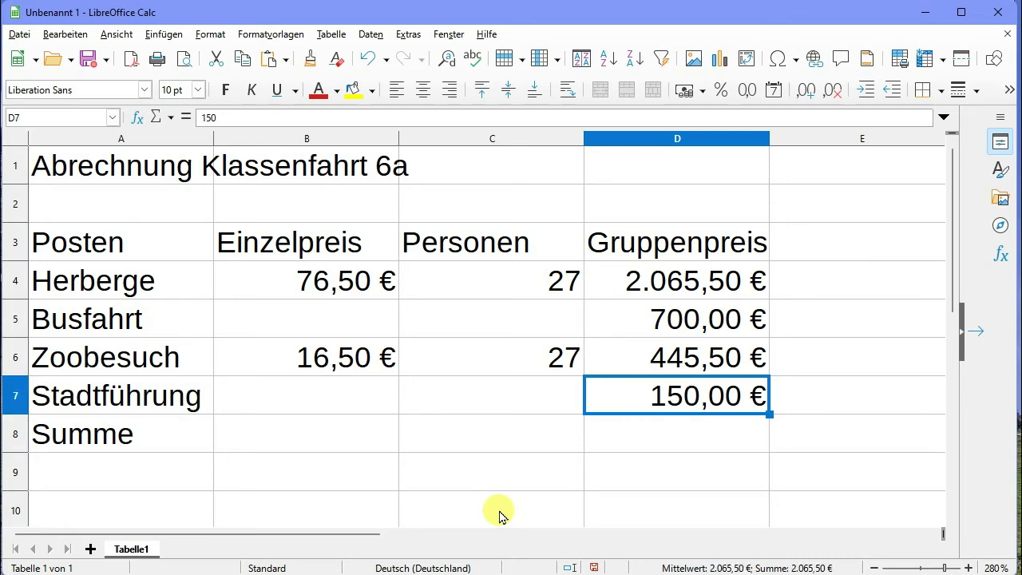
{"action": "key", "text": "Down"}
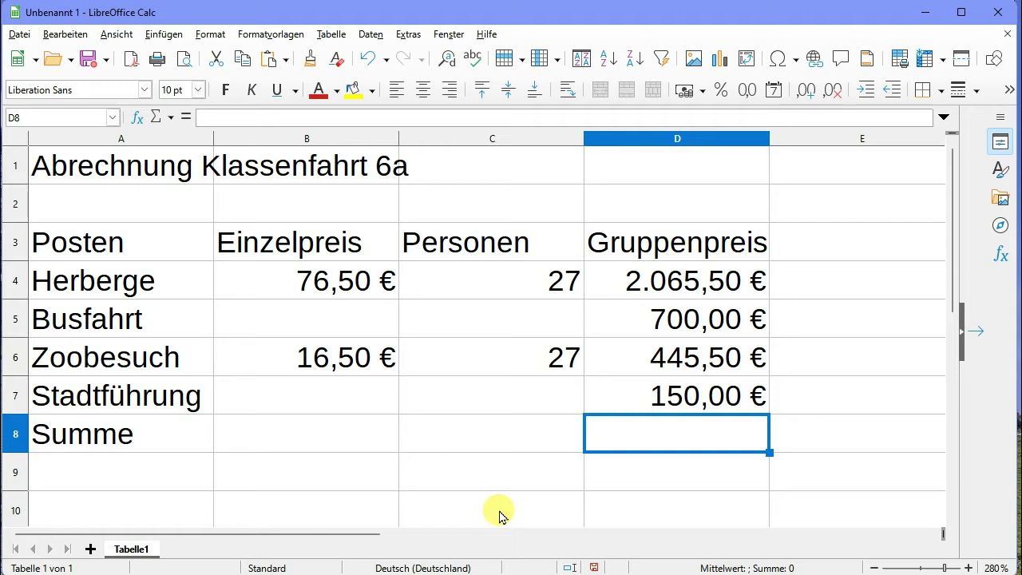
Step: Total the group prices in D8 with =SUMME(D4:D7), giving 3.361,00 €
{"action": "type", "text": "= summe("}
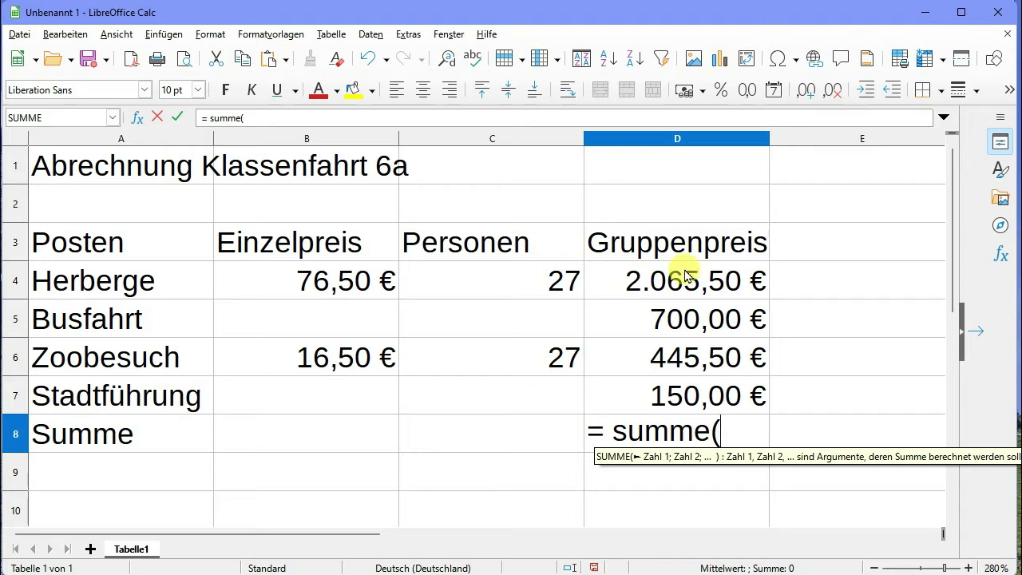
{"action": "type", "text": "d4:"}
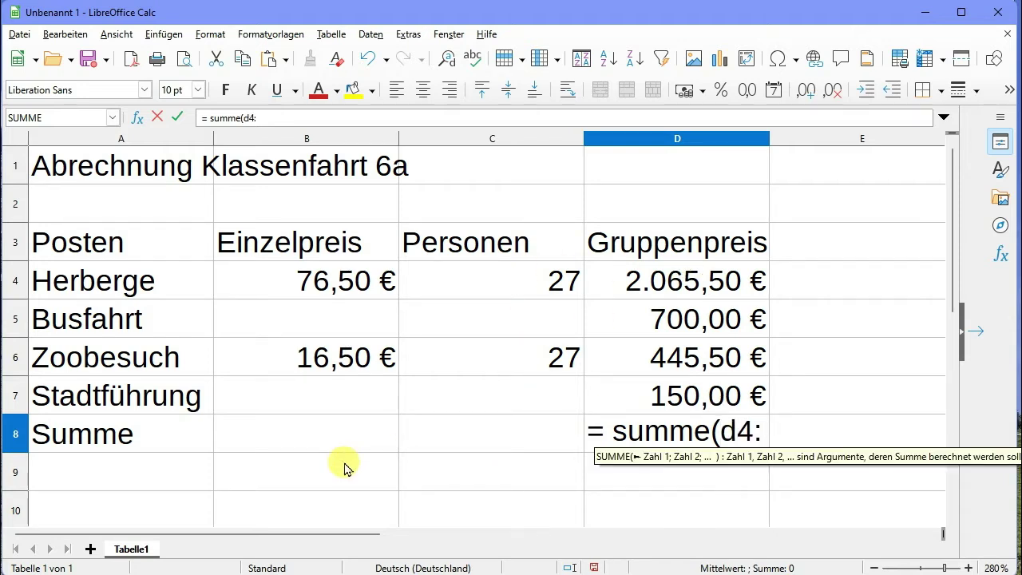
{"action": "type", "text": "d7)"}
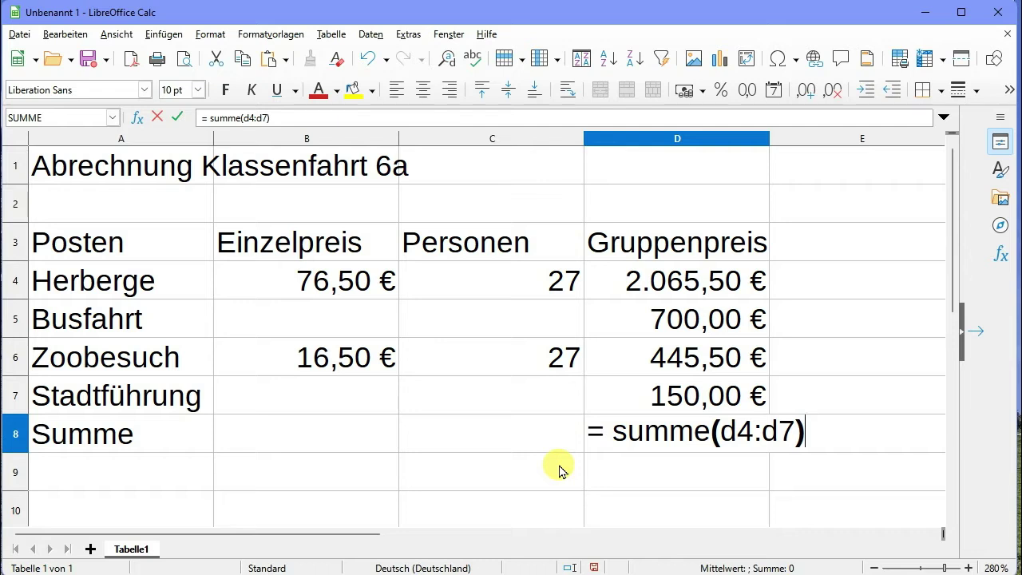
{"action": "key", "text": "Return"}
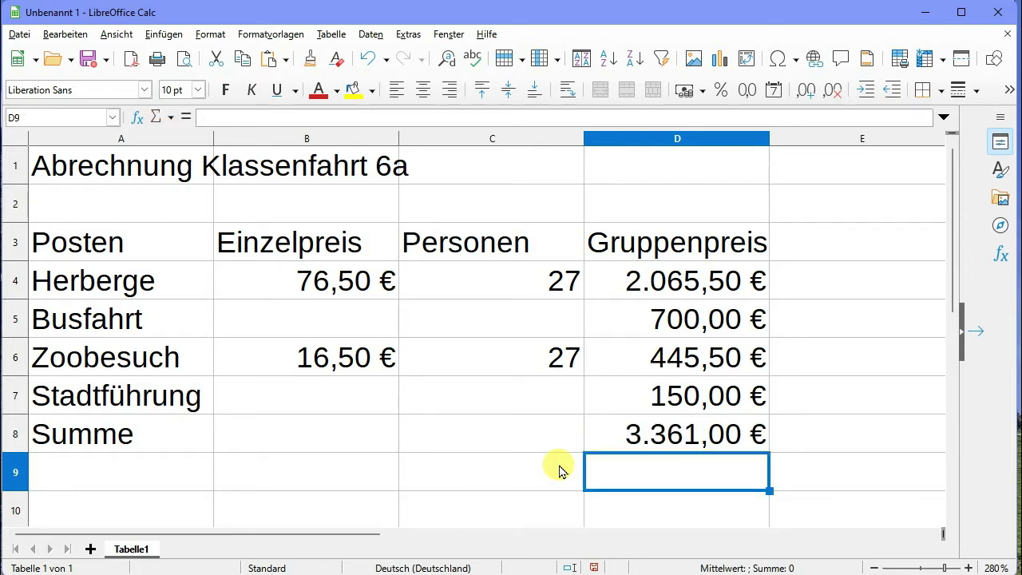
{"action": "left_click", "coordinate": [559, 471]}
{"action": "left_click", "coordinate": [826, 457]}
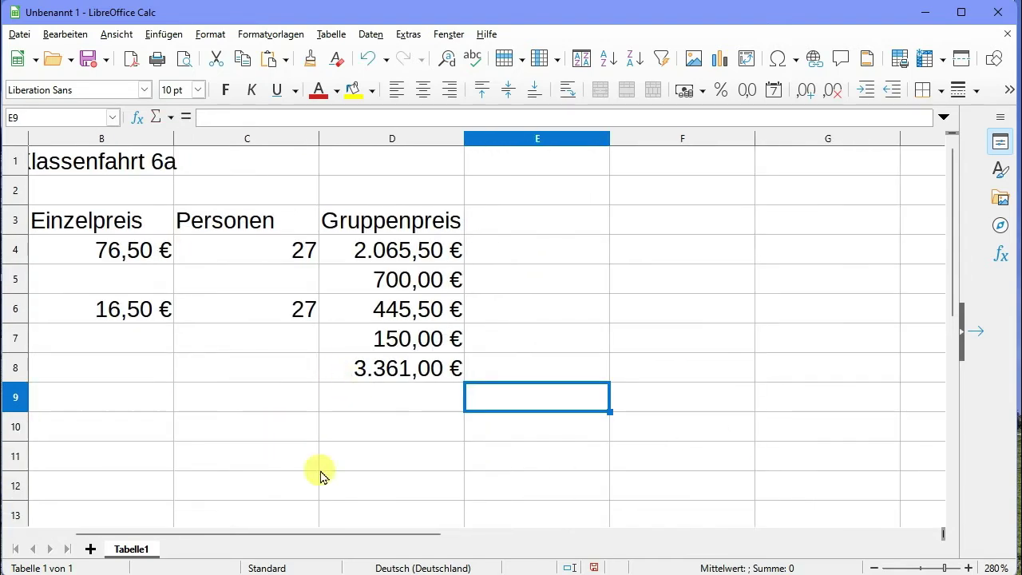
{"action": "left_click_drag", "start_coordinate": [401, 532], "coordinate": [318, 535]}
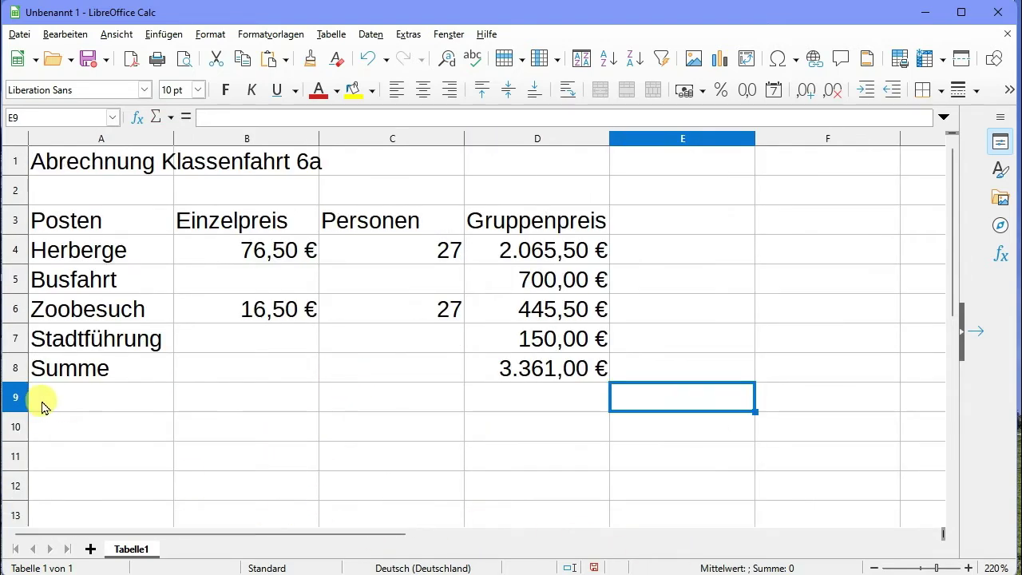
Step: Enter Einzahlung in A10 with 150 per person and 27 persons
{"action": "left_click", "coordinate": [40, 427]}
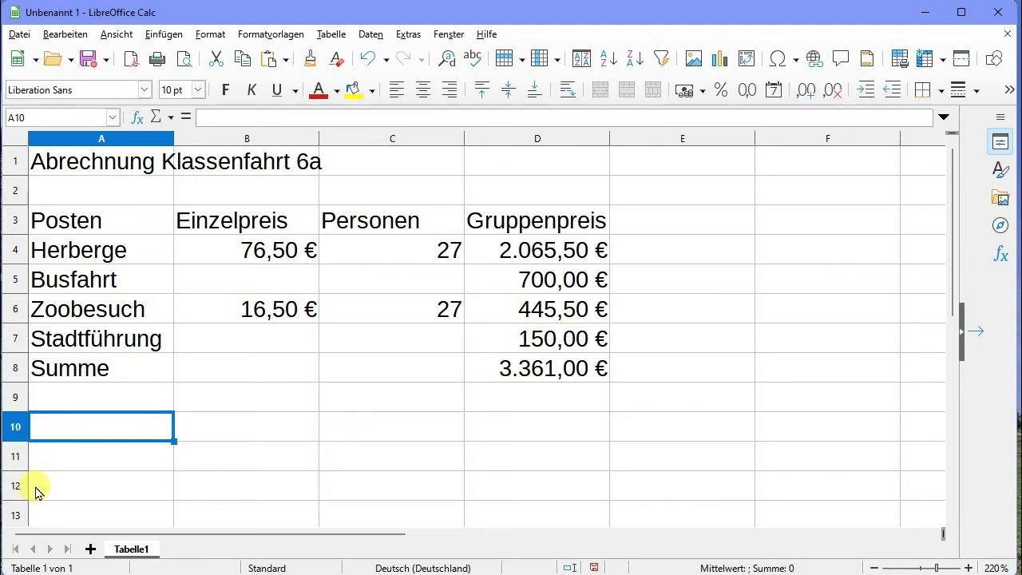
{"action": "type", "text": "Einzahlung"}
{"action": "key", "text": "Return"}
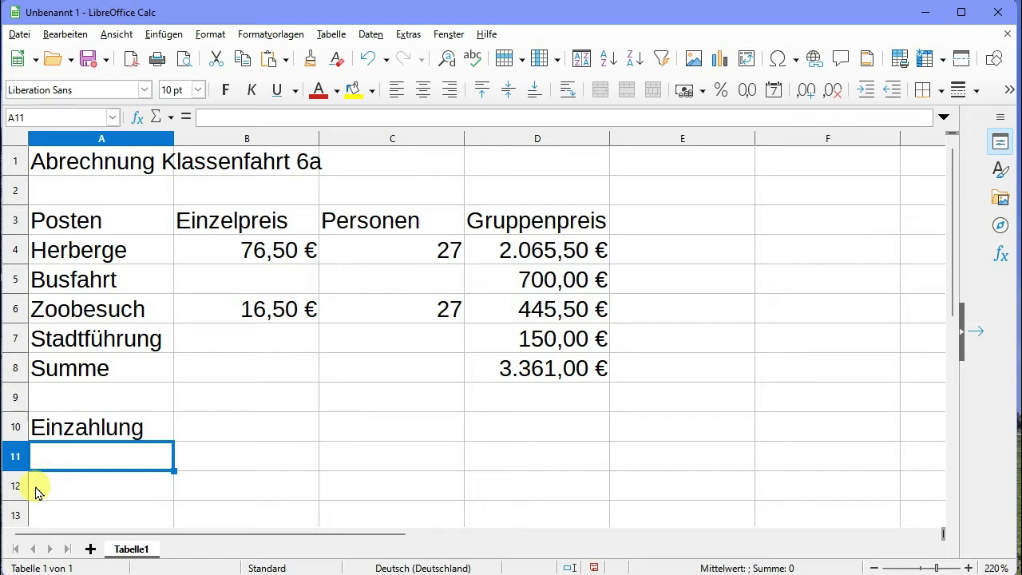
{"action": "key", "text": "Tab"}
{"action": "key", "text": "Up"}
{"action": "type", "text": "150"}
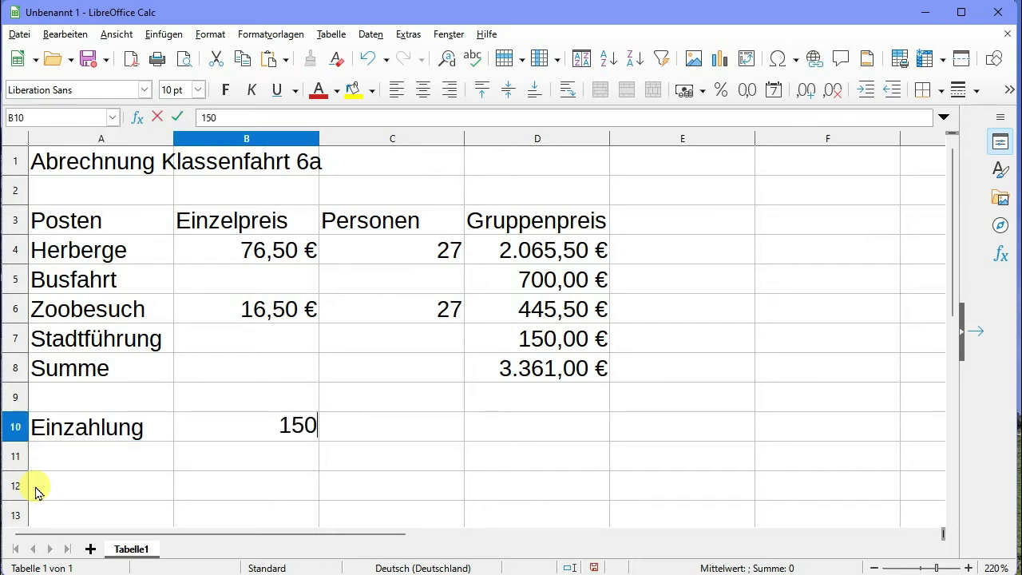
{"action": "key", "text": "Return"}
{"action": "key", "text": "Tab"}
{"action": "key", "text": "Up"}
{"action": "type", "text": "27"}
{"action": "key", "text": "Return"}
Step: Compute the deposit total =B10*C10 in D10 (4.050,00 €) and type 'Restguthaben' in A11
{"action": "key", "text": "Up"}
{"action": "key", "text": "Right"}
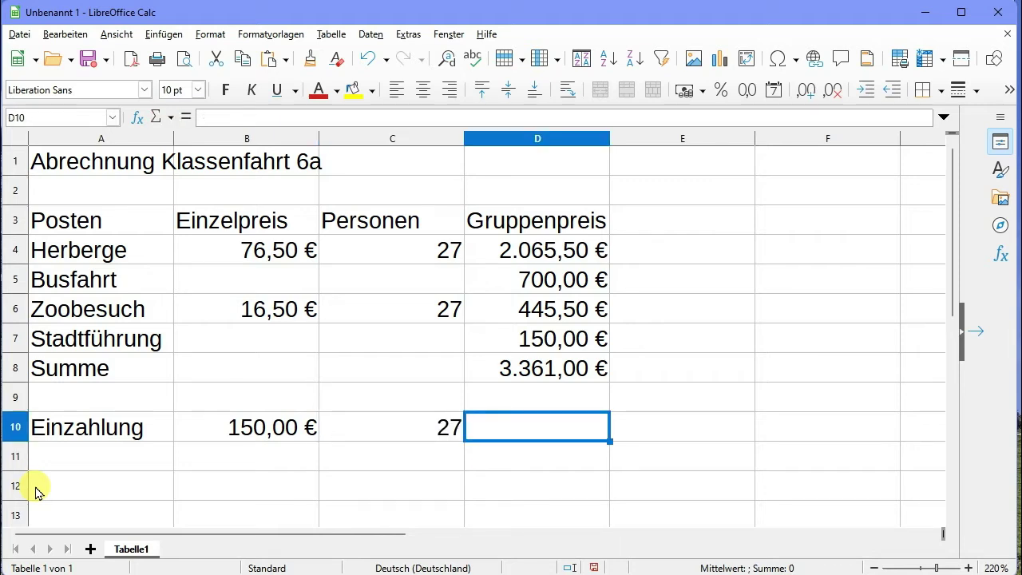
{"action": "type", "text": "= "}
{"action": "type", "text": "b 10*c10"}
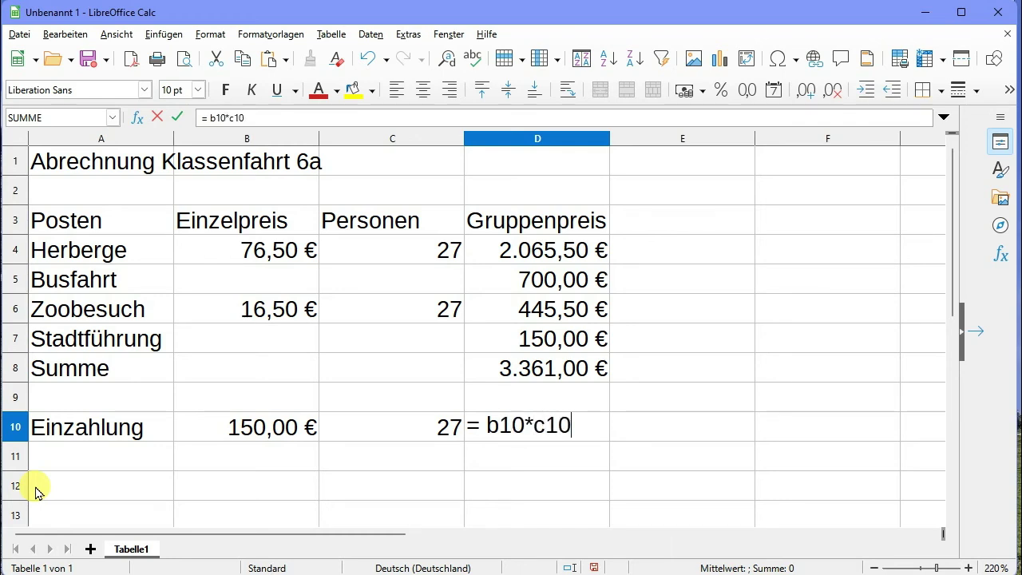
{"action": "key", "text": "Return"}
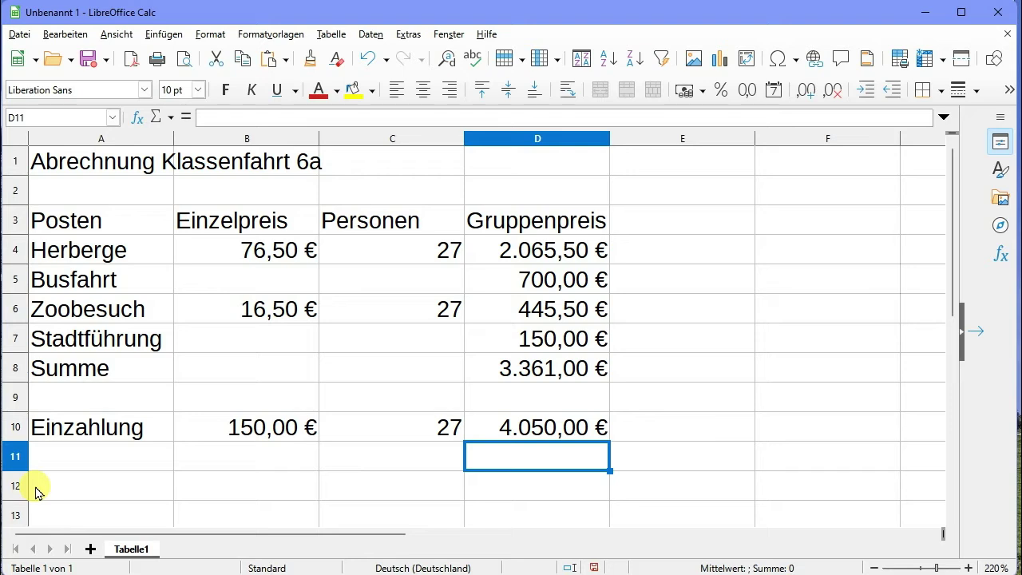
{"action": "key", "text": "Left"}
{"action": "key", "text": "Left"}
{"action": "key", "text": "Left"}
{"action": "type", "text": "Re"}
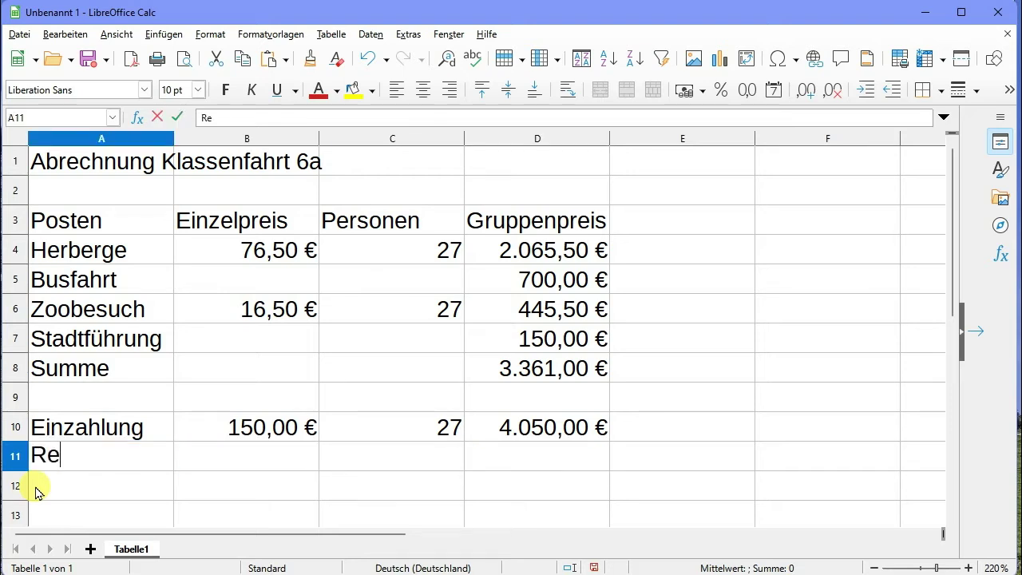
{"action": "type", "text": "stguthaben"}
Step: Confirm the Restguthaben label and compute =D10-D8 in D11, showing 689,00 €
{"action": "key", "text": "Return"}
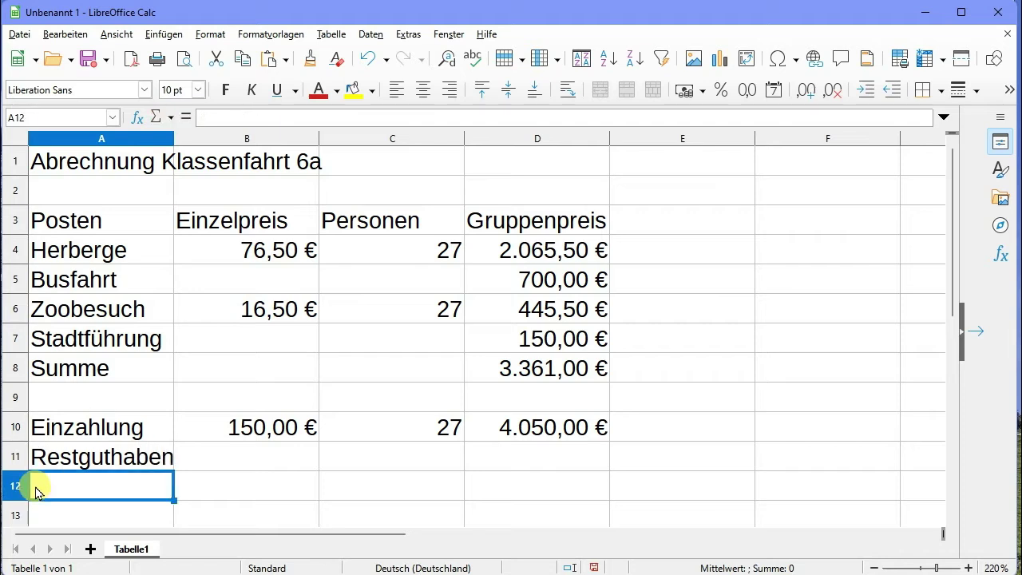
{"action": "key", "text": "Up"}
{"action": "key", "text": "Right"}
{"action": "key", "text": "Right"}
{"action": "key", "text": "Right"}
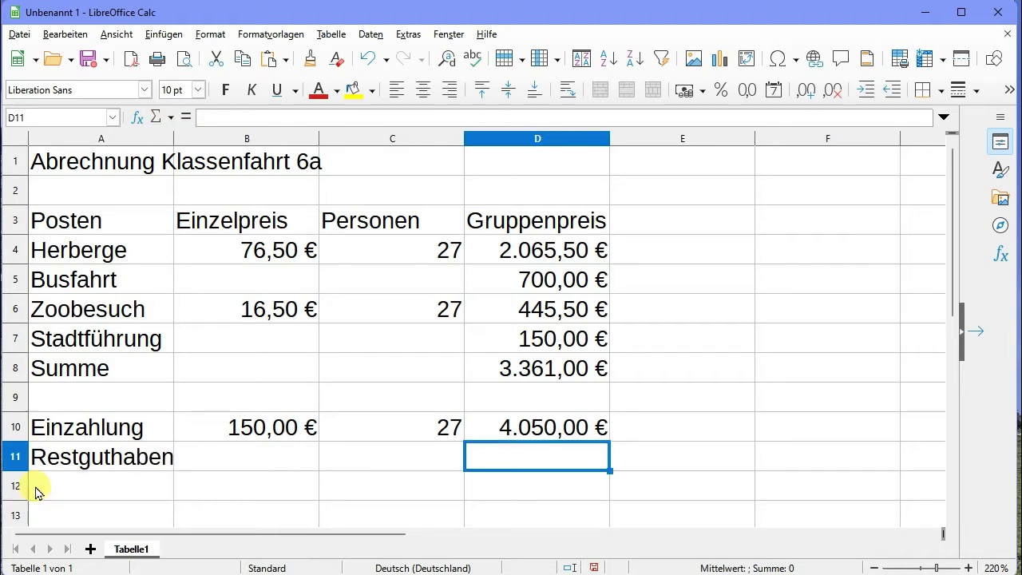
{"action": "type", "text": "= "}
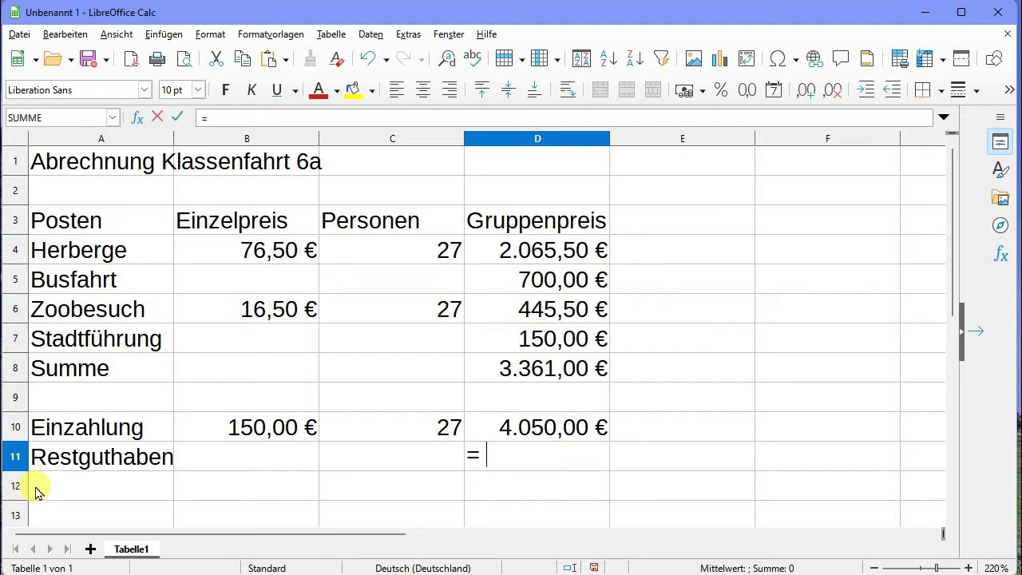
{"action": "type", "text": "d10-"}
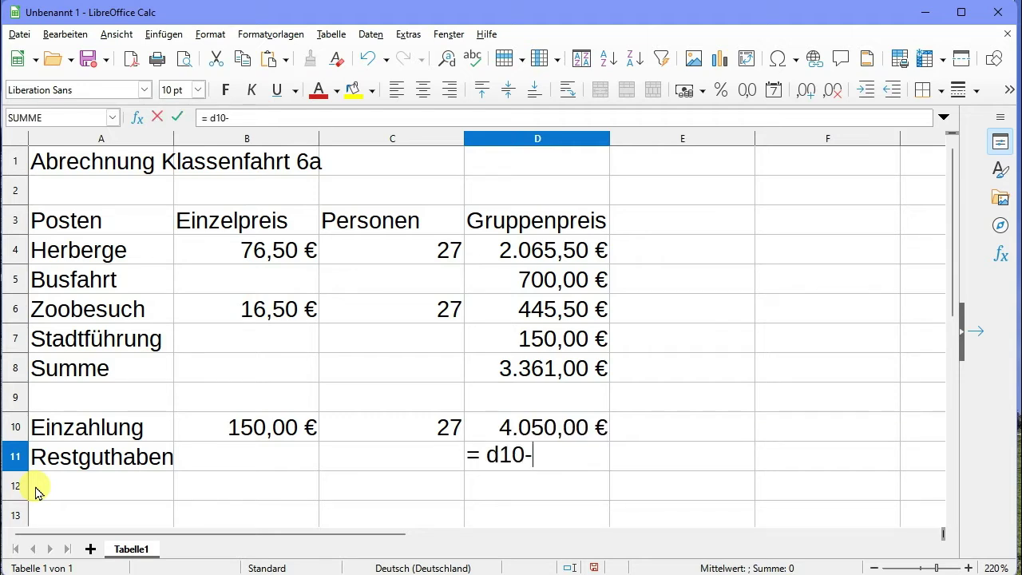
{"action": "type", "text": "d8"}
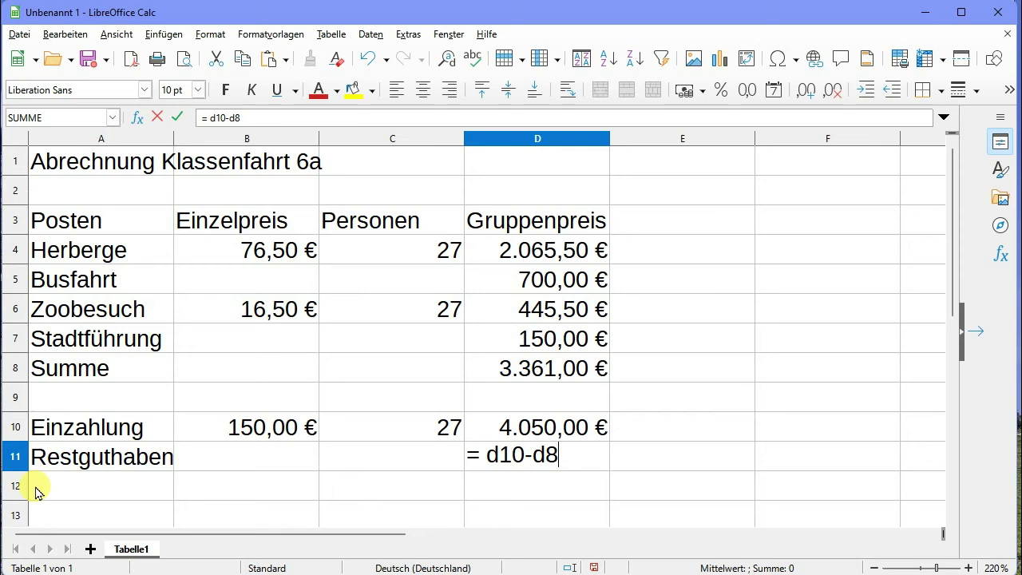
{"action": "key", "text": "Return"}
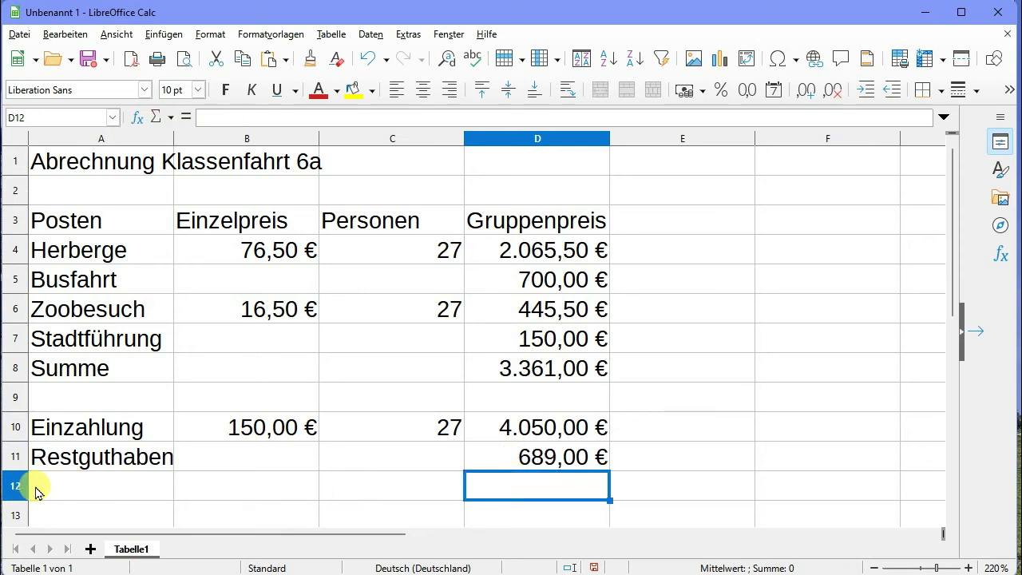
{"action": "scroll", "coordinate": [147, 496], "scroll_direction": "down", "scroll_amount": 1}
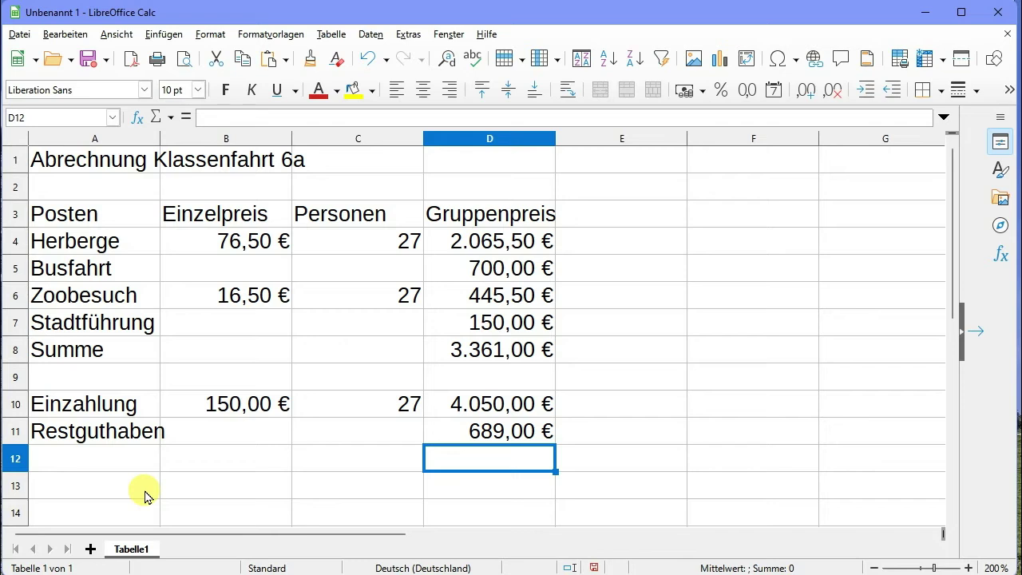
Step: Label A13 'Rückzahlung' and carry the balance into D13 with =D11
{"action": "left_click", "coordinate": [111, 489]}
{"action": "type", "text": "Rückzahlung"}
{"action": "key", "text": "Return"}
{"action": "key", "text": "Right"}
{"action": "key", "text": "Right"}
{"action": "key", "text": "Right"}
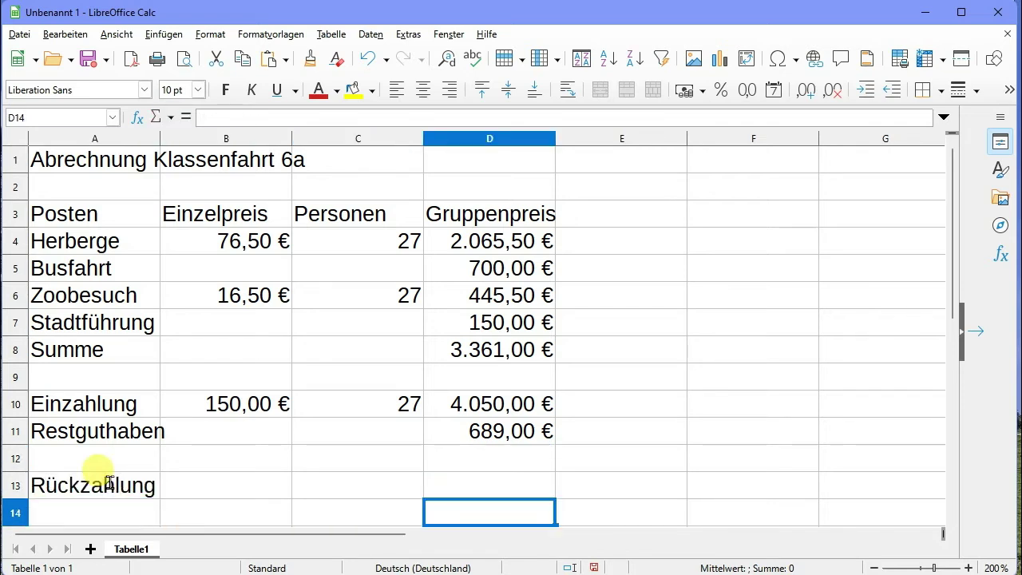
{"action": "key", "text": "Up"}
{"action": "key", "text": "Up"}
{"action": "key", "text": "Up"}
{"action": "key", "text": "Down"}
{"action": "key", "text": "Down"}
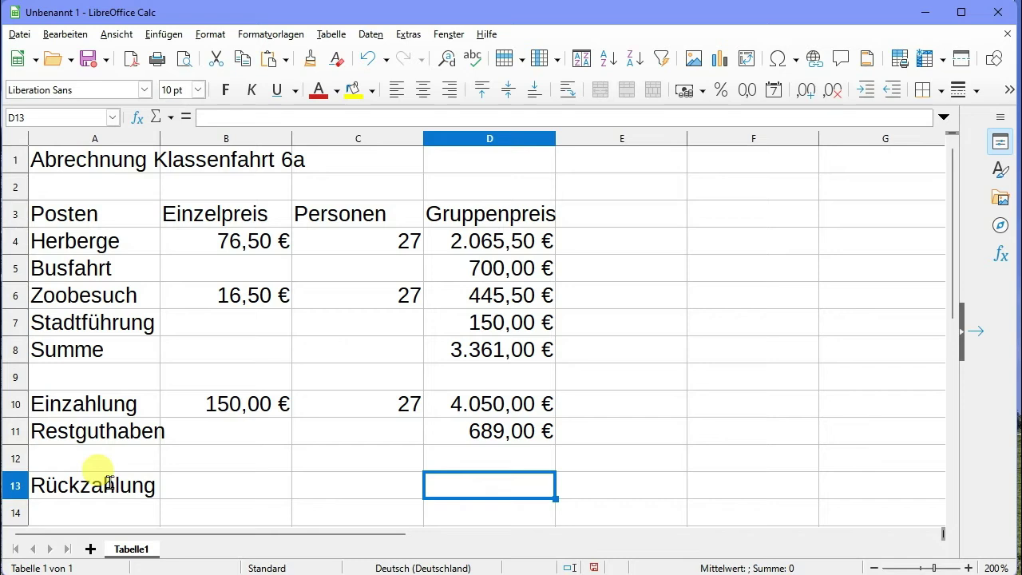
{"action": "type", "text": "= "}
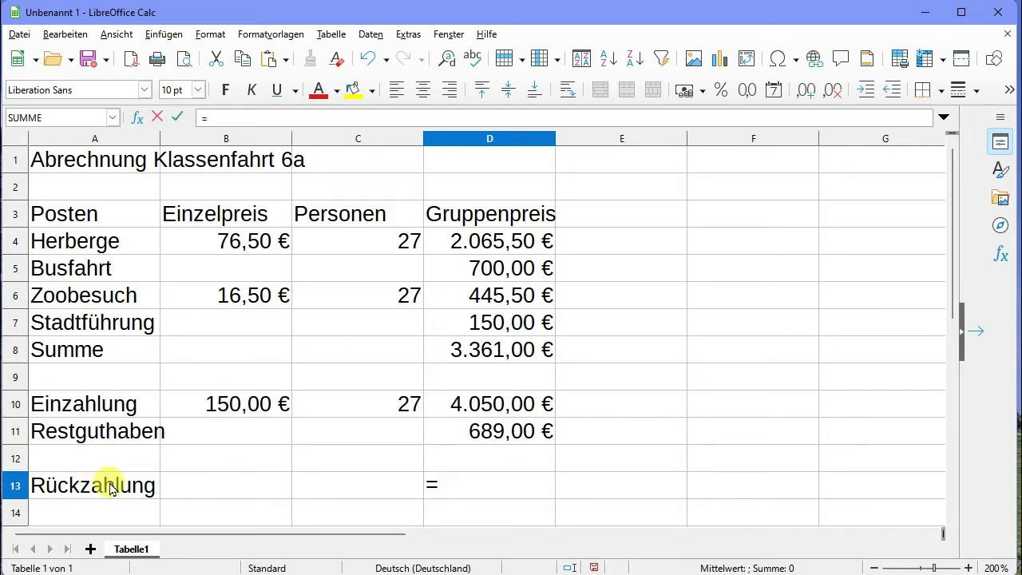
{"action": "type", "text": "d11"}
{"action": "key", "text": "Return"}
Step: Enter 27 persons in C13 and the per-person refund =D13/C13 in B13 (25,52 €)
{"action": "key", "text": "Left"}
{"action": "key", "text": "Up"}
{"action": "type", "text": "27"}
{"action": "key", "text": "Return"}
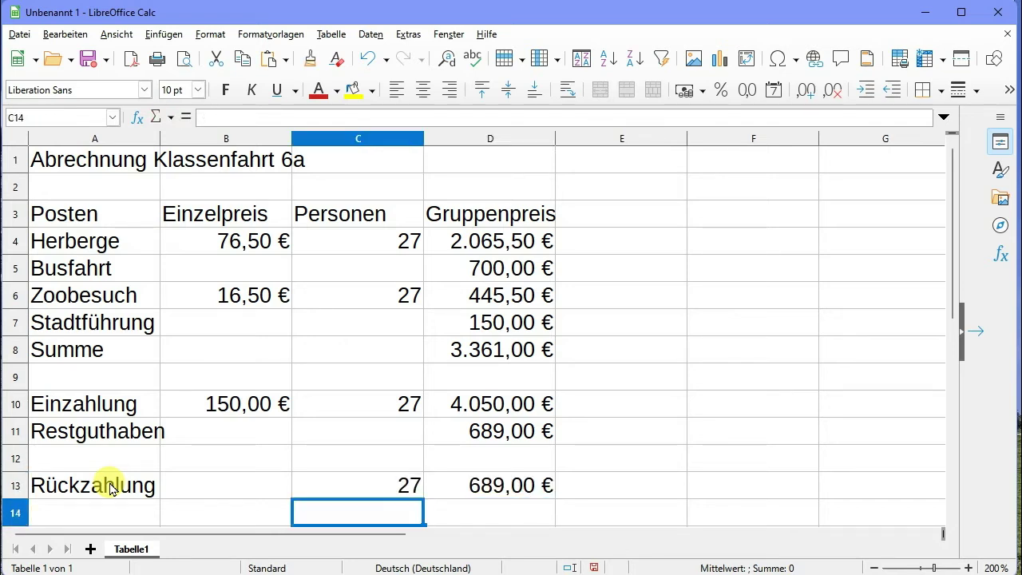
{"action": "key", "text": "Up"}
{"action": "key", "text": "Right"}
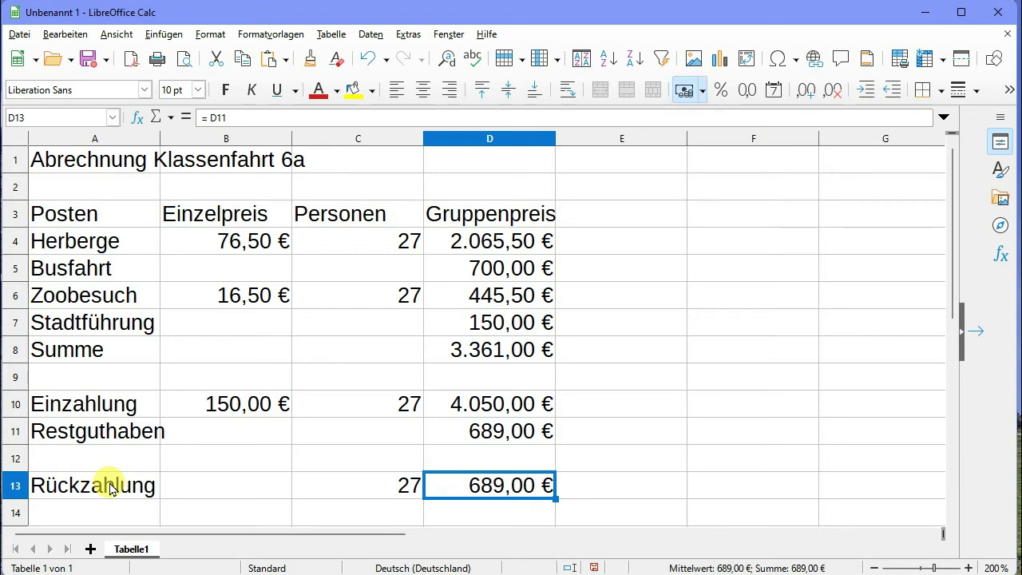
{"action": "key", "text": "Left"}
{"action": "key", "text": "Left"}
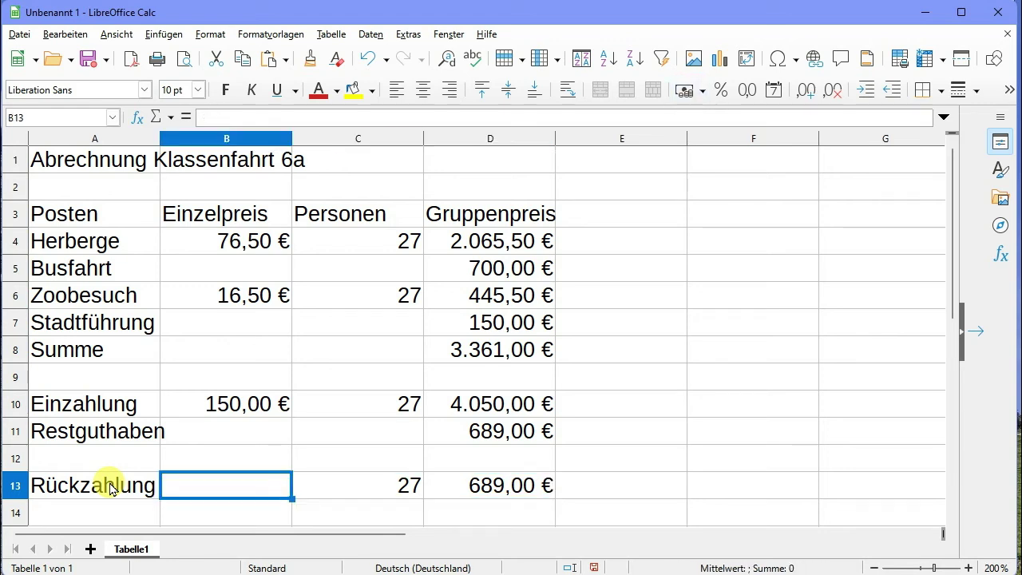
{"action": "type", "text": "= d13/c13"}
{"action": "key", "text": "Return"}
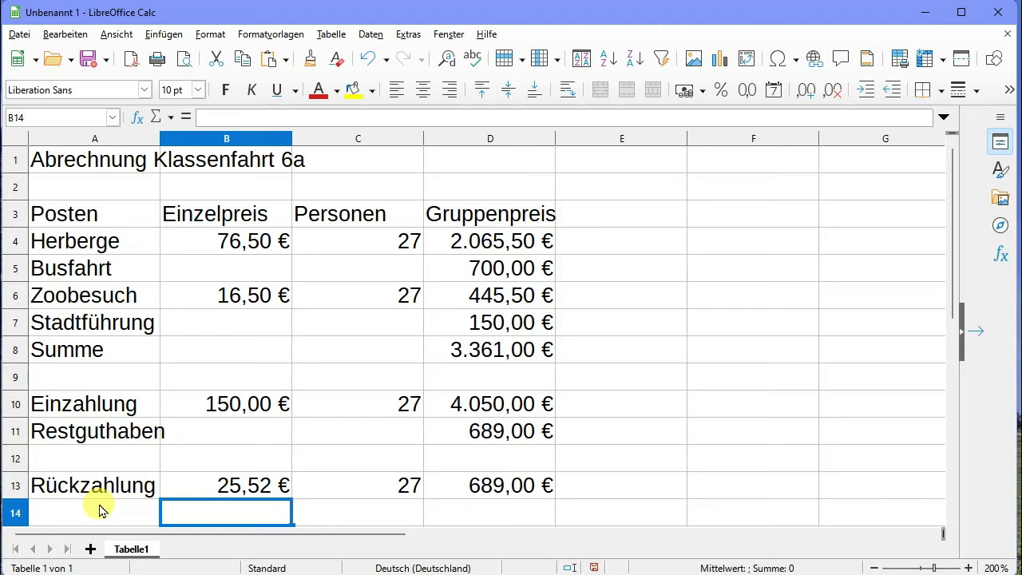
Step: Fill the whole table area A1:E15 with a light yellow background
{"action": "scroll", "coordinate": [100, 510], "scroll_direction": "down", "scroll_amount": 2, "text": "ctrl"}
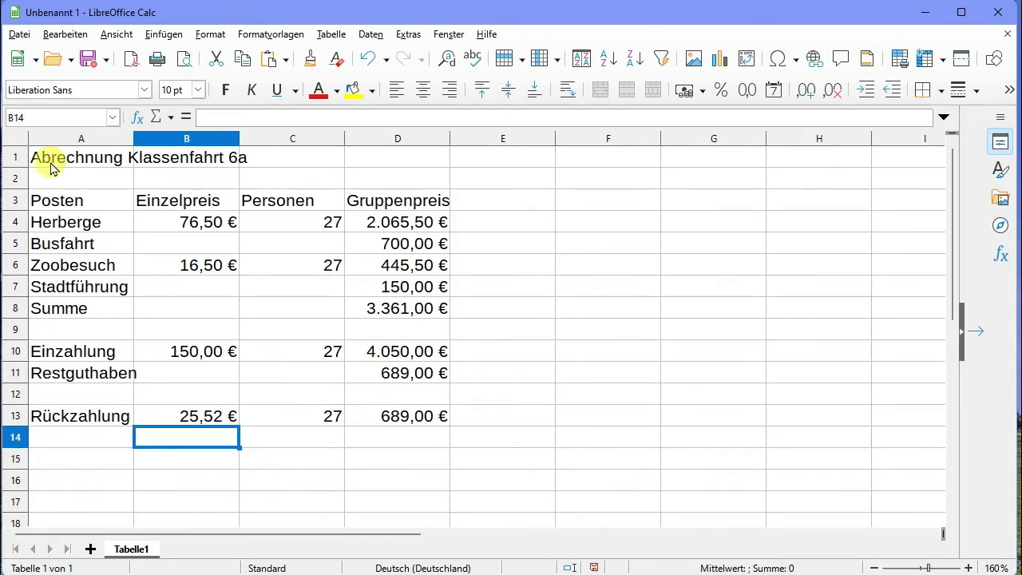
{"action": "left_click_drag", "start_coordinate": [34, 157], "coordinate": [503, 458]}
{"action": "left_click", "coordinate": [372, 90]}
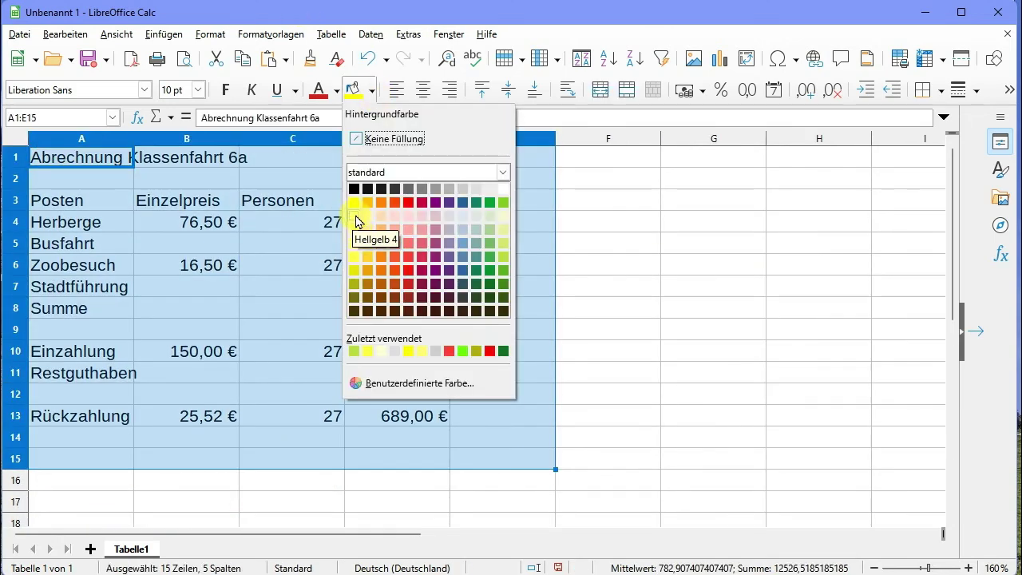
{"action": "left_click", "coordinate": [353, 214]}
{"action": "left_click", "coordinate": [657, 434]}
Step: Give the header row A3:D3 a yellow background
{"action": "left_click_drag", "start_coordinate": [36, 200], "coordinate": [388, 201]}
{"action": "left_click", "coordinate": [372, 91]}
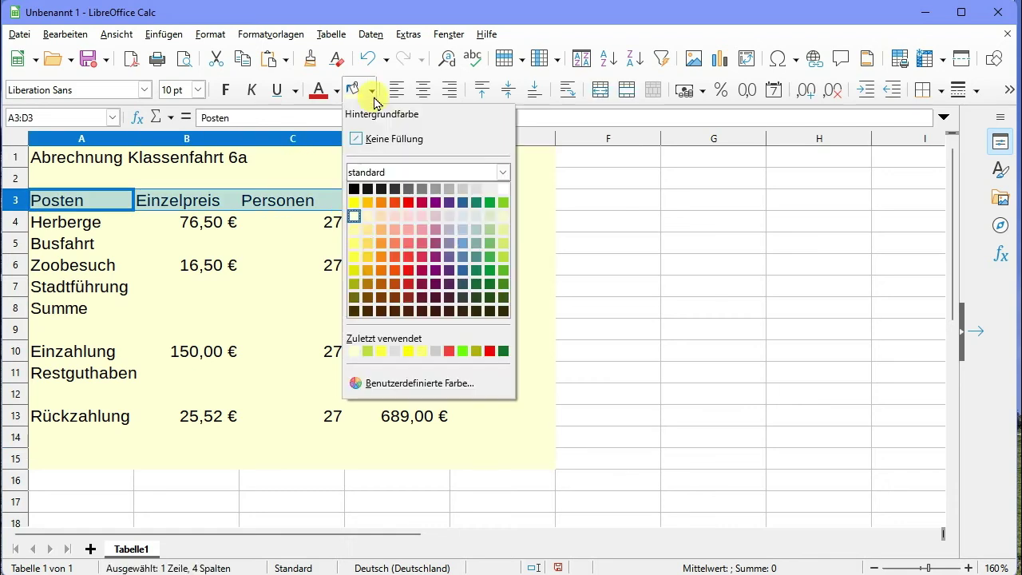
{"action": "left_click", "coordinate": [358, 266]}
{"action": "left_click", "coordinate": [713, 307]}
Step: Make the title in A1:B1 bold and larger
{"action": "left_click_drag", "start_coordinate": [47, 157], "coordinate": [171, 157]}
{"action": "left_click", "coordinate": [225, 91]}
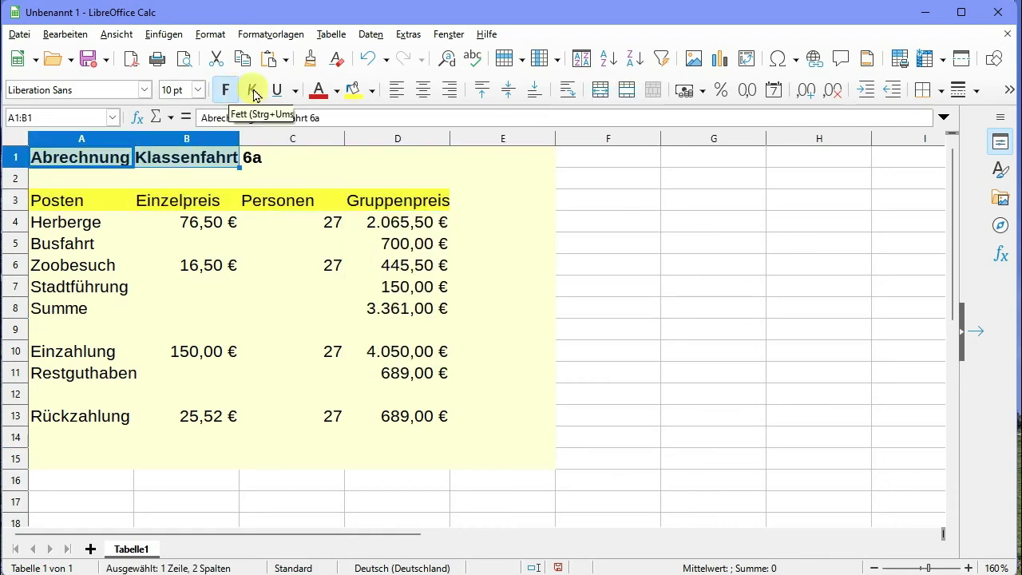
{"action": "left_click", "coordinate": [199, 90]}
{"action": "left_click", "coordinate": [172, 194]}
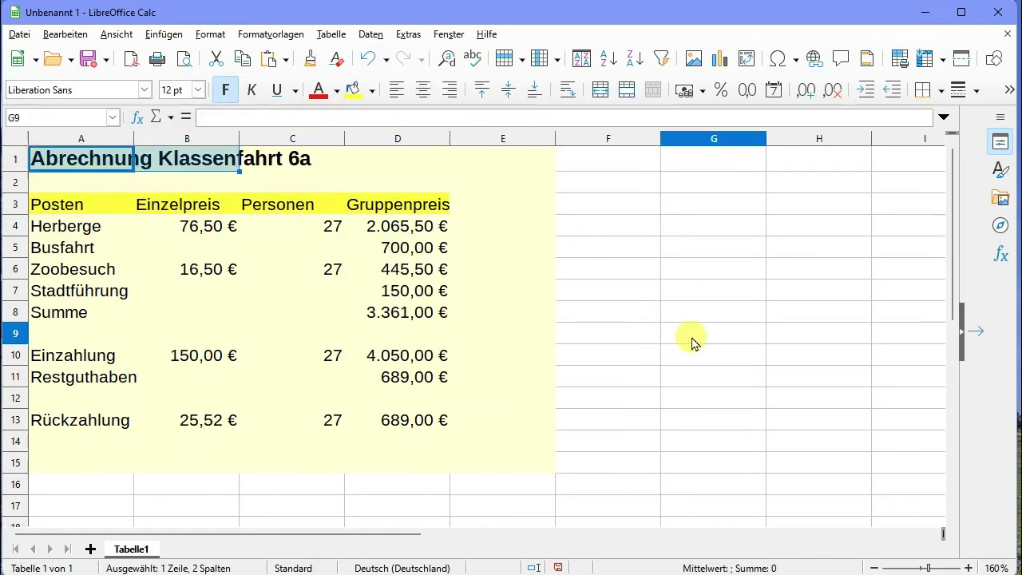
{"action": "left_click", "coordinate": [692, 335]}
Step: Colour the Summe row A8:D8 yellow and the Rückzahlung row A13:D13 green
{"action": "left_click_drag", "start_coordinate": [48, 313], "coordinate": [404, 316]}
{"action": "left_click", "coordinate": [352, 91]}
{"action": "mouse_move", "coordinate": [48, 420]}
{"action": "left_mouse_down"}
{"action": "mouse_move", "coordinate": [431, 421]}
{"action": "mouse_move", "coordinate": [48, 204]}
{"action": "left_mouse_up"}
{"action": "left_click", "coordinate": [372, 90]}
{"action": "left_click", "coordinate": [504, 258]}
Step: Apply All Borders to every cell of A3:D13
{"action": "left_click", "coordinate": [941, 90]}
{"action": "left_click", "coordinate": [994, 176]}
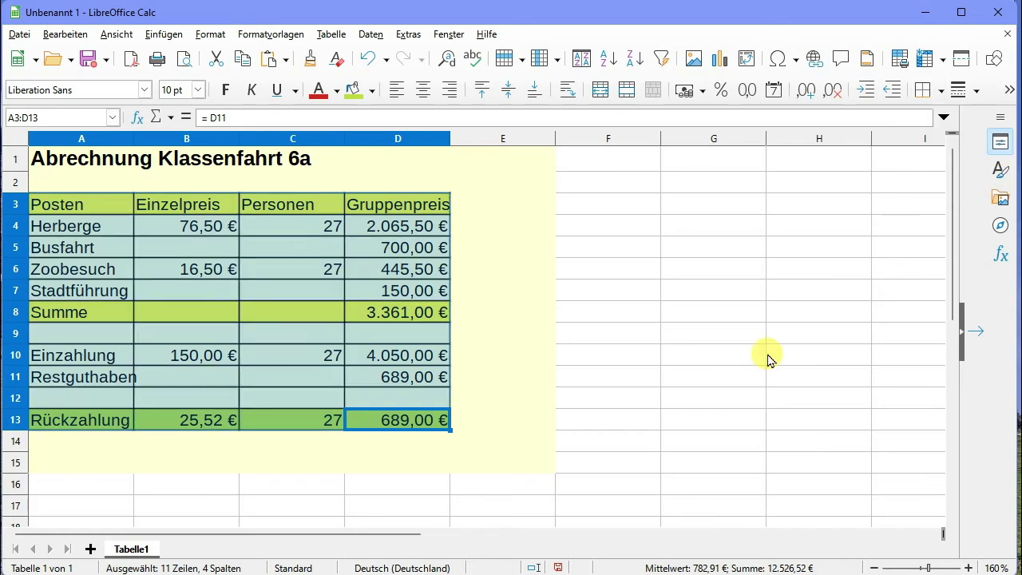
{"action": "left_click", "coordinate": [809, 375]}
Step: Centre the person counts in column C and make the column narrower
{"action": "left_click_drag", "start_coordinate": [330, 424], "coordinate": [302, 206]}
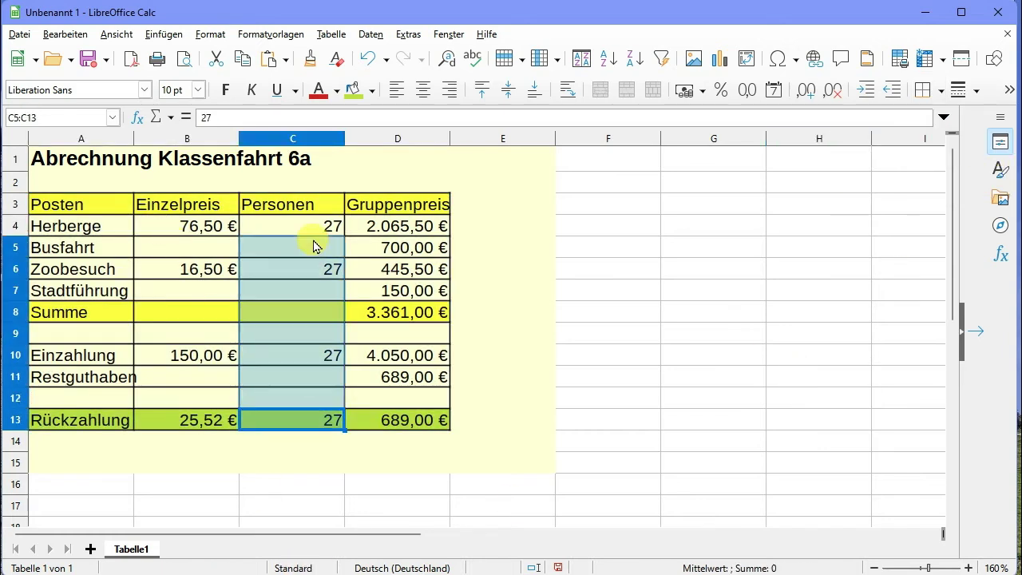
{"action": "left_click", "coordinate": [422, 90]}
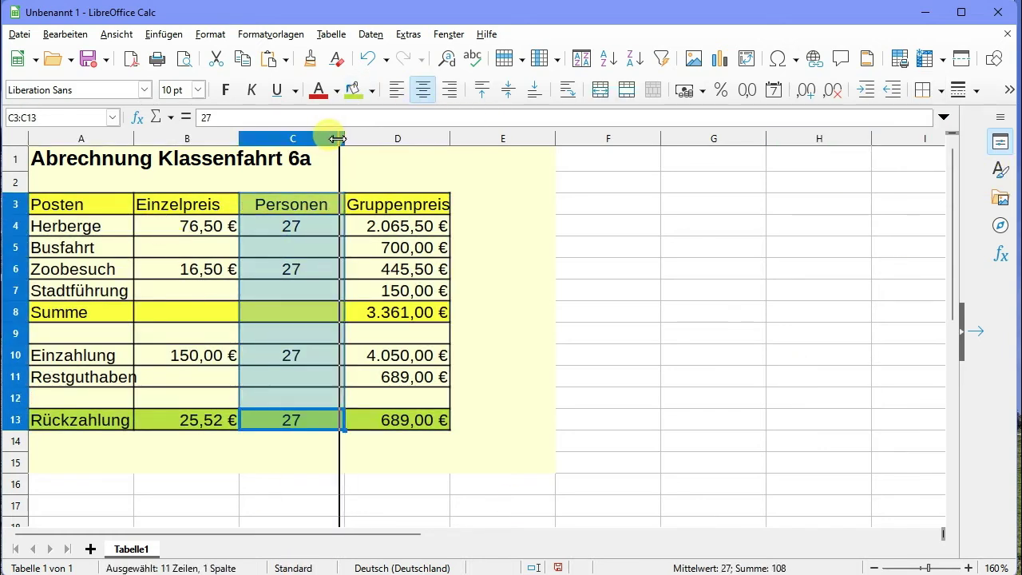
{"action": "left_click_drag", "start_coordinate": [345, 139], "coordinate": [336, 139]}
{"action": "scroll", "coordinate": [272, 482], "scroll_direction": "up", "scroll_amount": 1, "text": "ctrl"}
{"action": "left_click", "coordinate": [698, 438]}
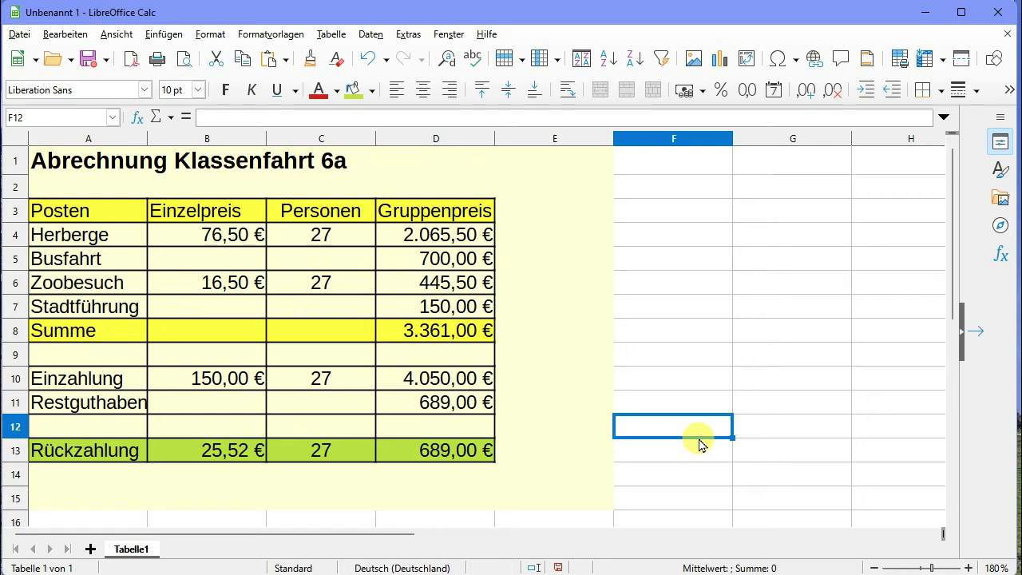
Step: Change the deposit per person in B10 to 130
{"action": "key", "text": "Left"}
{"action": "key", "text": "Left"}
{"action": "key", "text": "Left"}
{"action": "key", "text": "Left"}
{"action": "key", "text": "Up"}
{"action": "key", "text": "Up"}
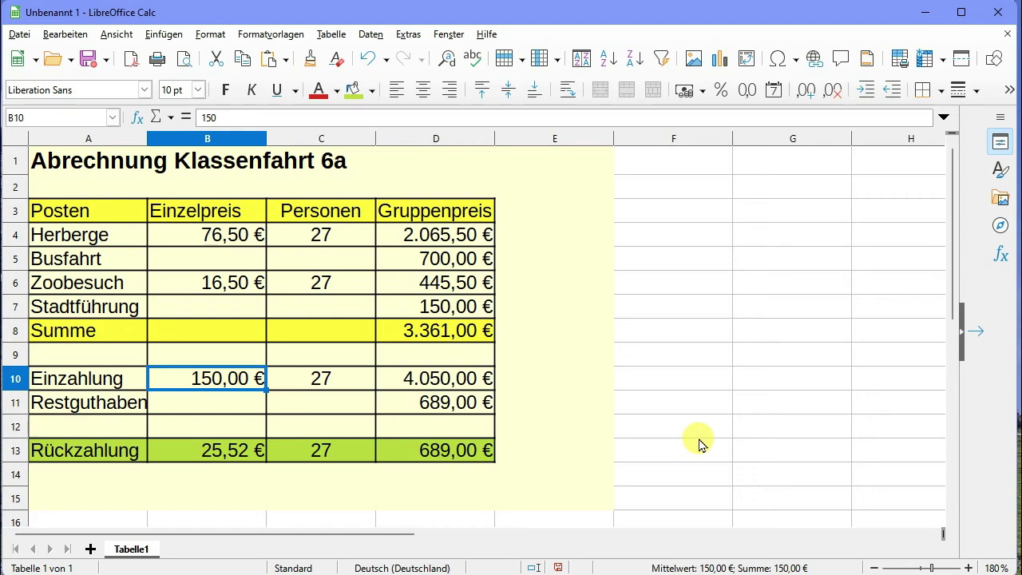
{"action": "type", "text": "130"}
{"action": "key", "text": "Return"}
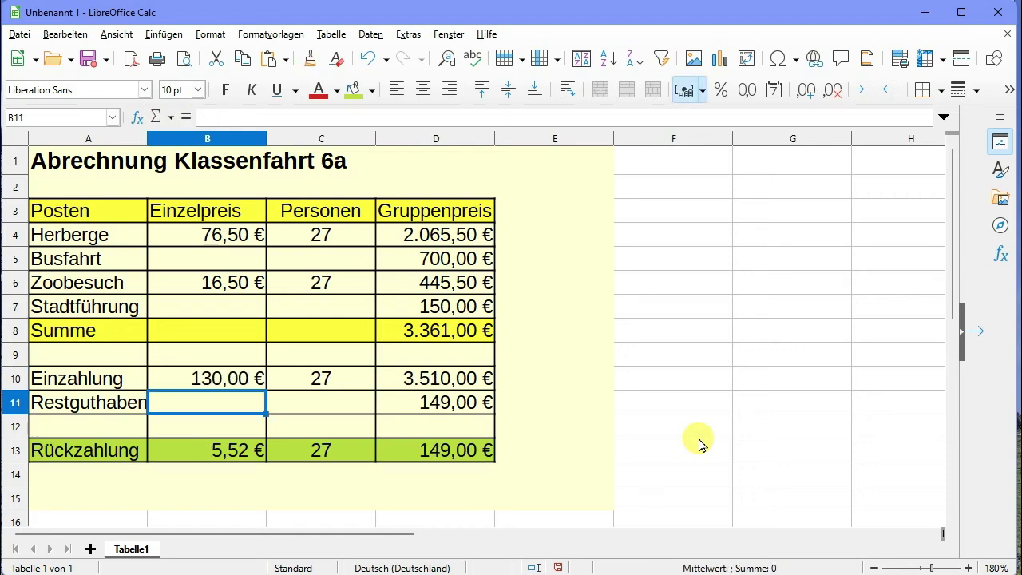
Step: Check the deposits total, remaining balance and per-person refund formulas
{"action": "key", "text": "Up"}
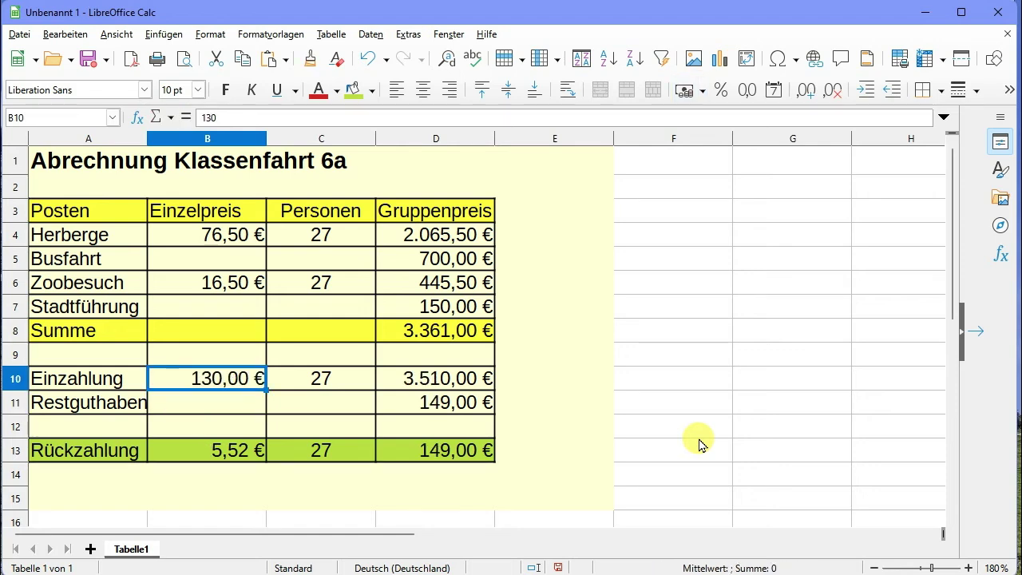
{"action": "key", "text": "Right"}
{"action": "key", "text": "Right"}
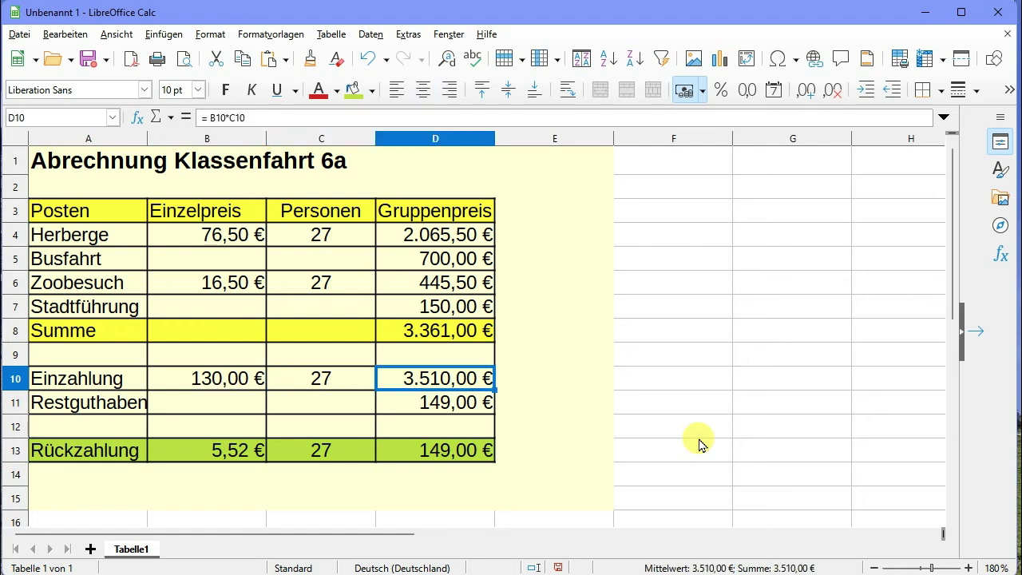
{"action": "key", "text": "Down"}
{"action": "key", "text": "Down"}
{"action": "key", "text": "Down"}
{"action": "key", "text": "Left"}
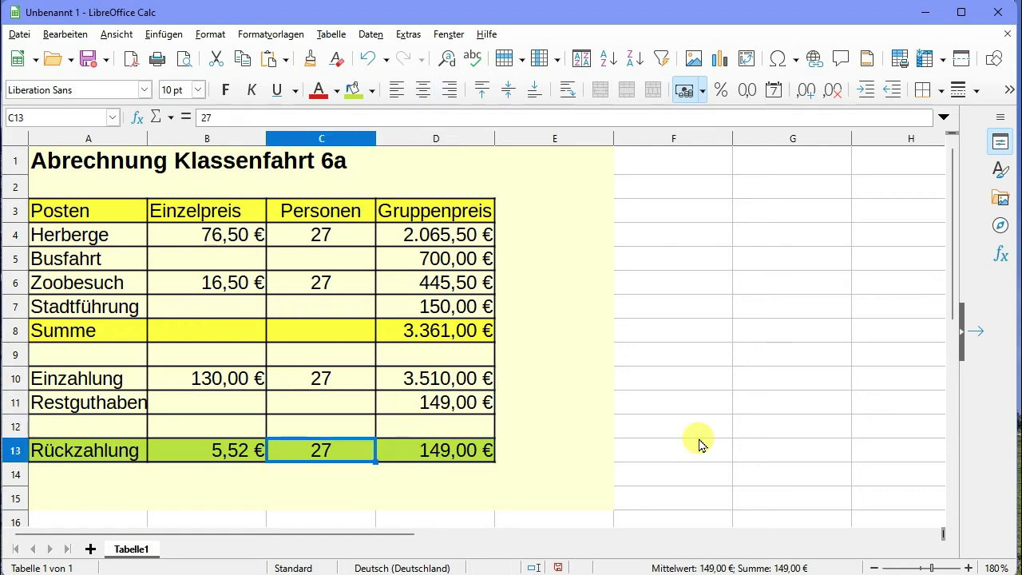
{"action": "key", "text": "Left"}
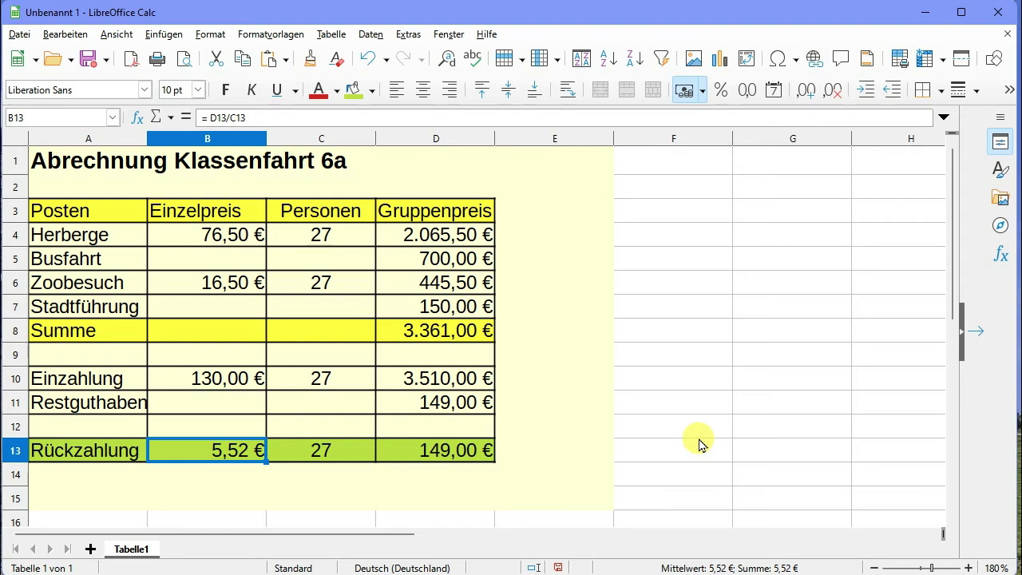
{"action": "key", "text": "Up"}
{"action": "key", "text": "Right"}
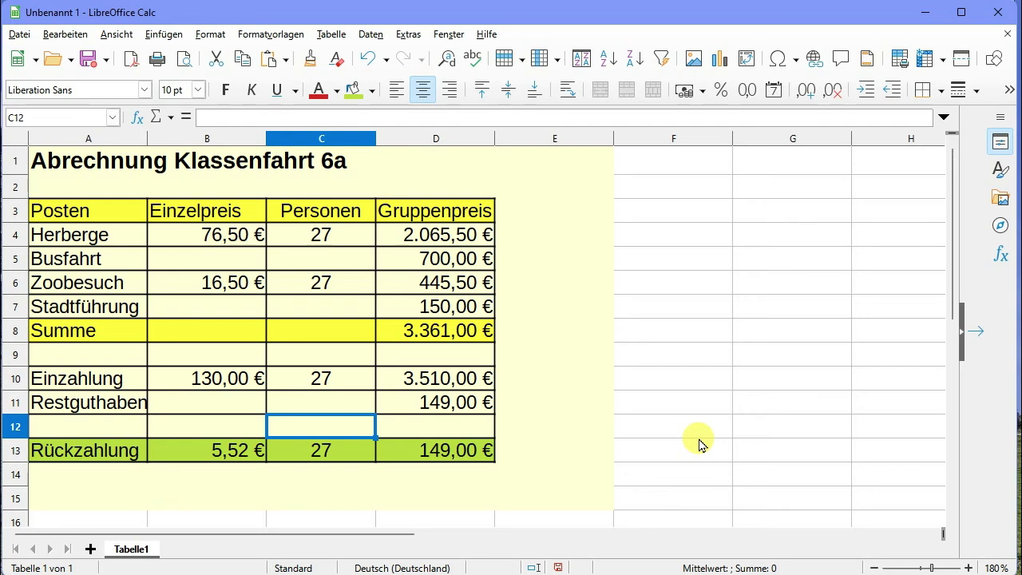
Step: Change the hostel and zoo visit person counts from 27 to 22
{"action": "key", "text": "Up"}
{"action": "key", "text": "Up"}
{"action": "key", "text": "Up"}
{"action": "key", "text": "Up"}
{"action": "key", "text": "Up"}
{"action": "key", "text": "Up"}
{"action": "key", "text": "Up"}
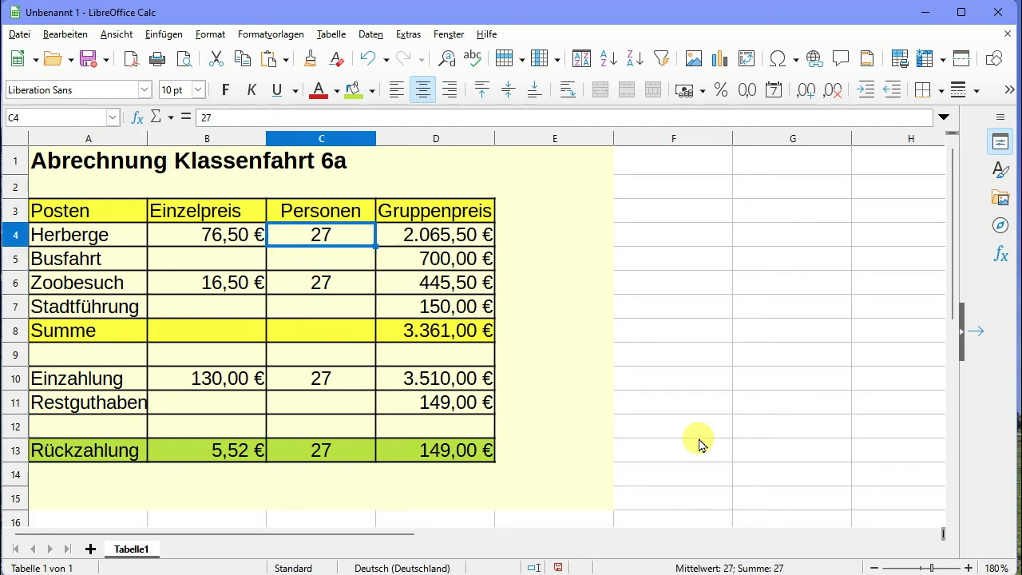
{"action": "type", "text": "22"}
{"action": "key", "text": "Return"}
{"action": "key", "text": "Right"}
{"action": "key", "text": "Left"}
{"action": "key", "text": "Down"}
{"action": "type", "text": "22"}
{"action": "key", "text": "Return"}
Step: Change the deposit and refund row person counts to 22 as well
{"action": "key", "text": "Down"}
{"action": "key", "text": "Down"}
{"action": "key", "text": "Down"}
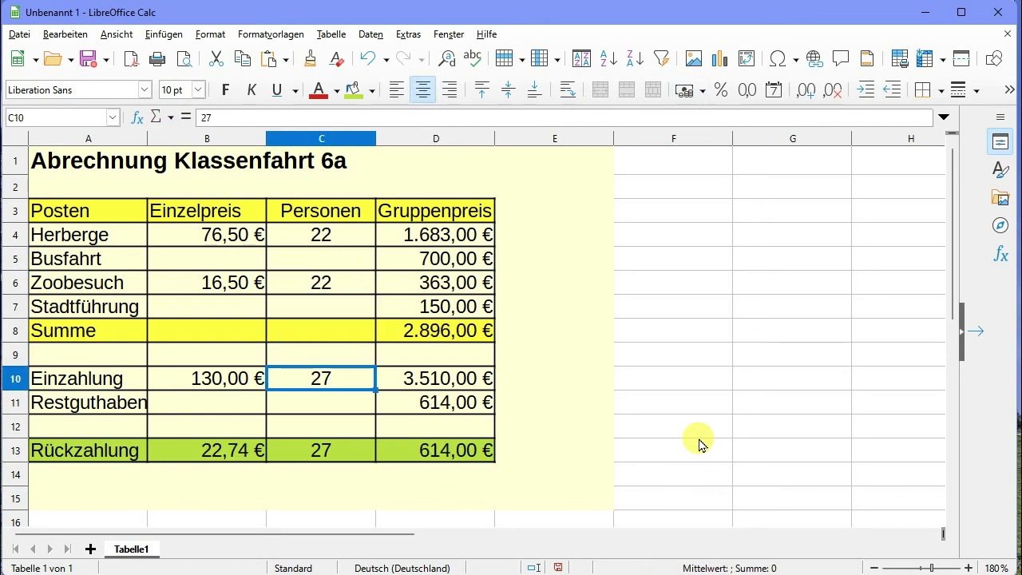
{"action": "type", "text": "22"}
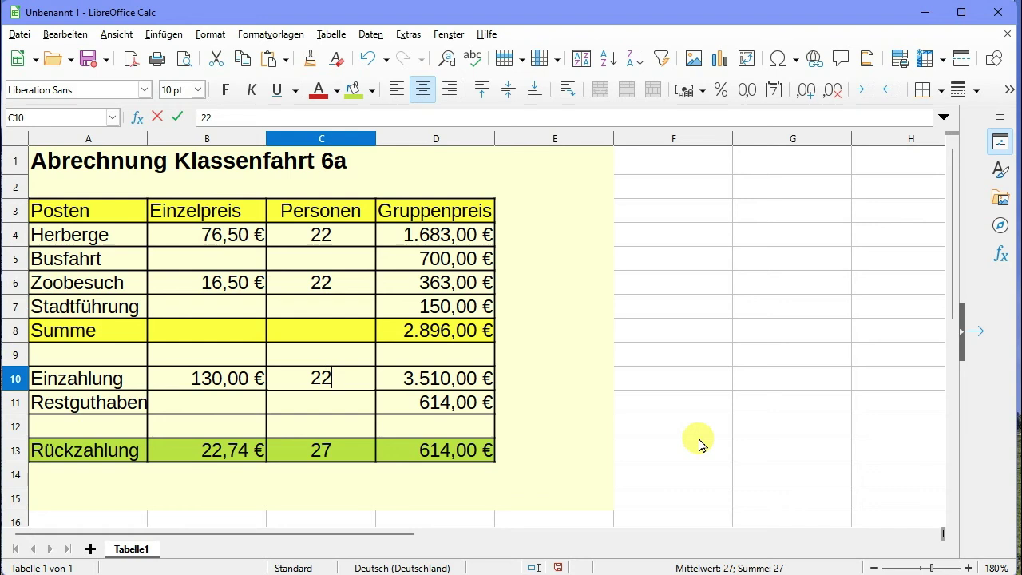
{"action": "key", "text": "Return"}
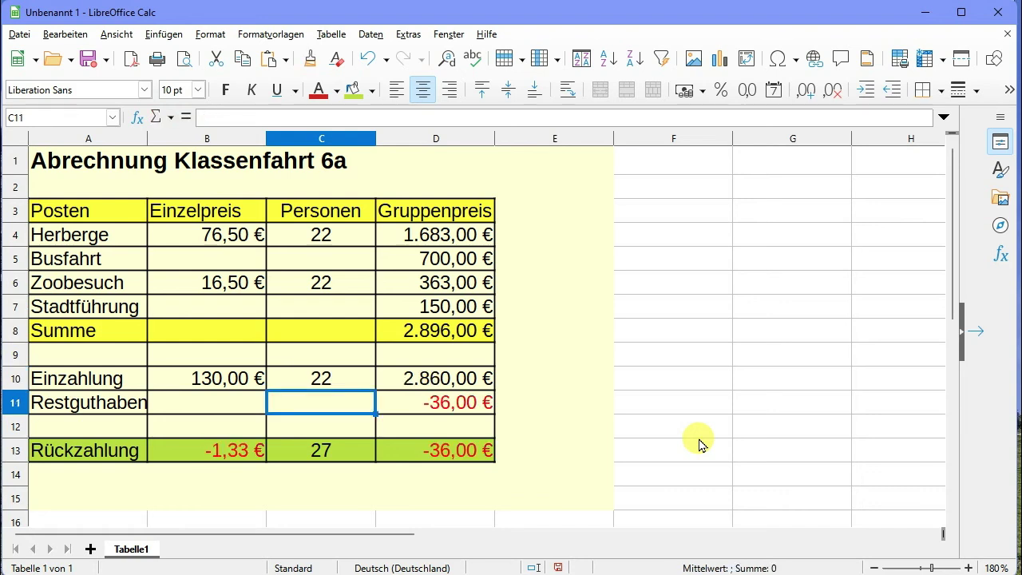
{"action": "key", "text": "Down"}
{"action": "key", "text": "Down"}
{"action": "type", "text": "22"}
{"action": "key", "text": "Return"}
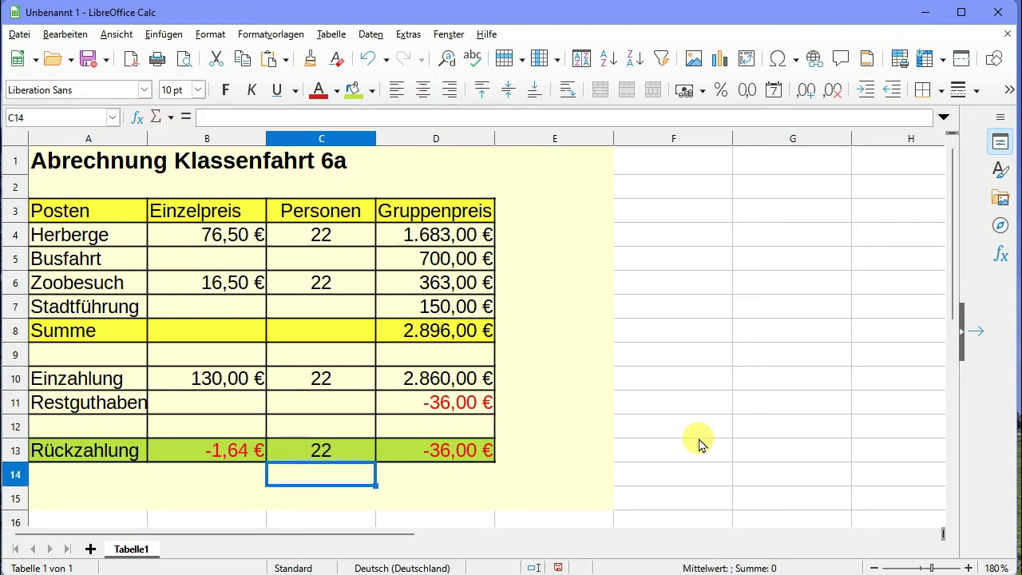
{"action": "key", "text": "Left"}
{"action": "key", "text": "Up"}
{"action": "key", "text": "Up"}
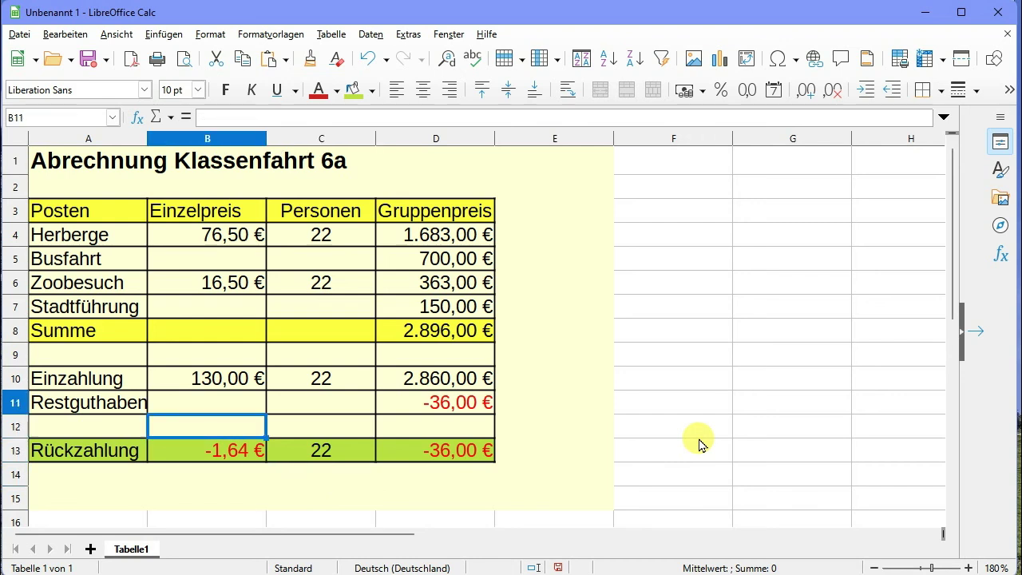
Step: Raise the deposit per person in B10 to 140
{"action": "key", "text": "Up"}
{"action": "key", "text": "Up"}
{"action": "type", "text": "140"}
{"action": "key", "text": "Return"}
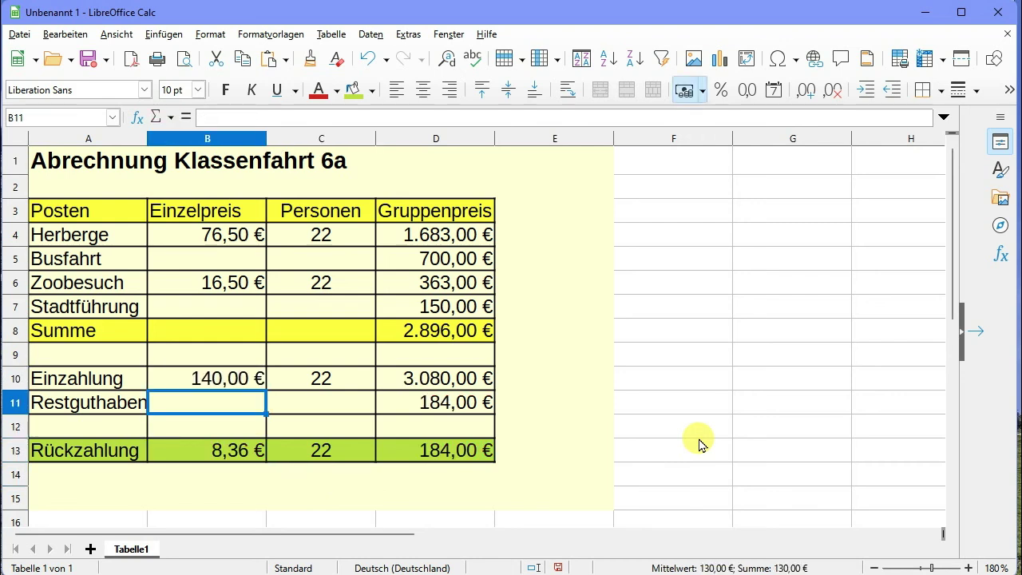